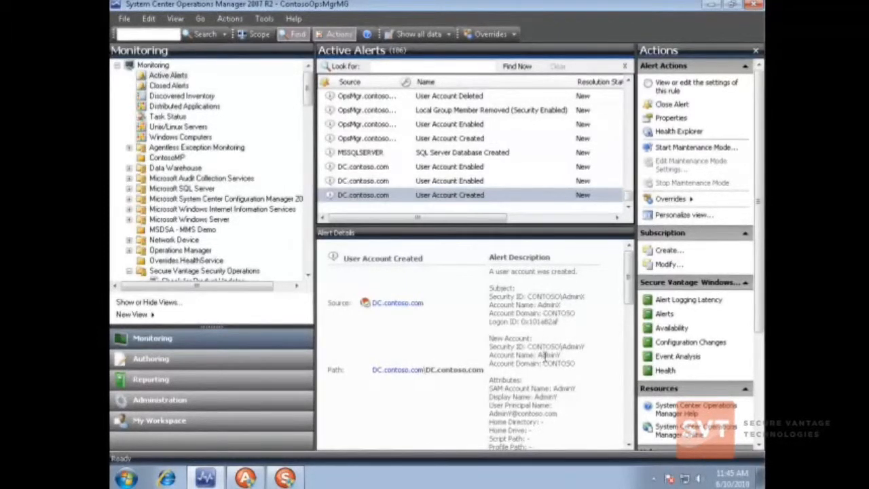
Review the details of the two User Account Enabled alerts from DC.contoso.com
click(475, 182)
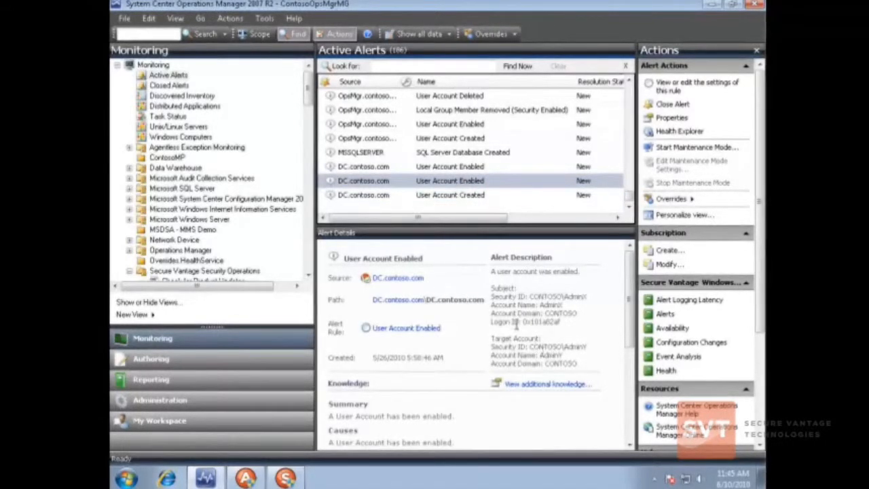
click(440, 167)
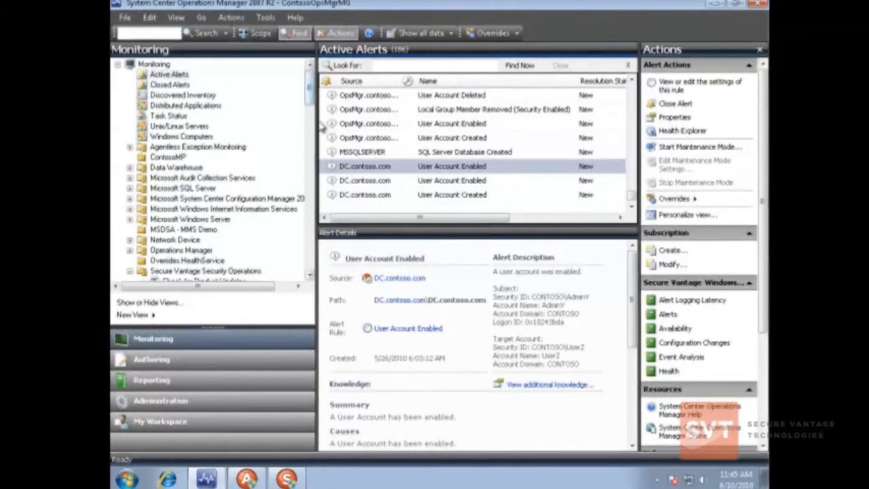
Browse the Secure Vantage Security Operations monitoring folders, including SQL Server Security Monitoring, and return to the Active Alerts view
click(309, 147)
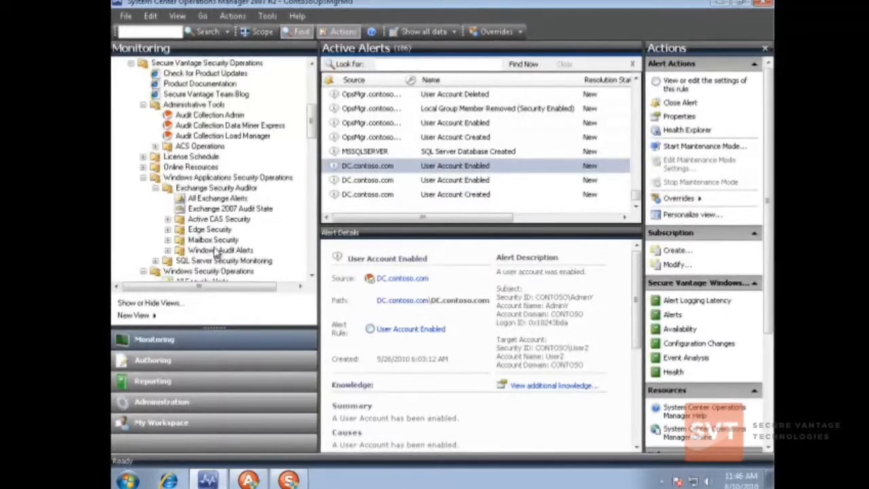
click(156, 262)
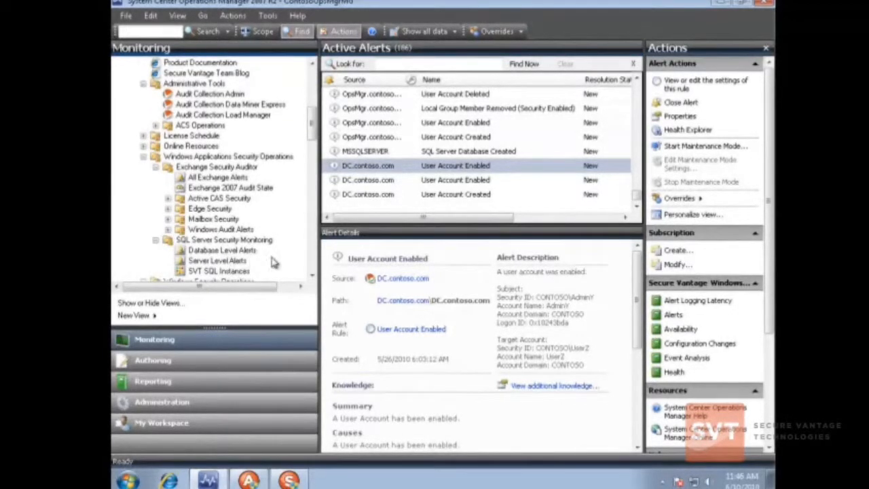
click(311, 258)
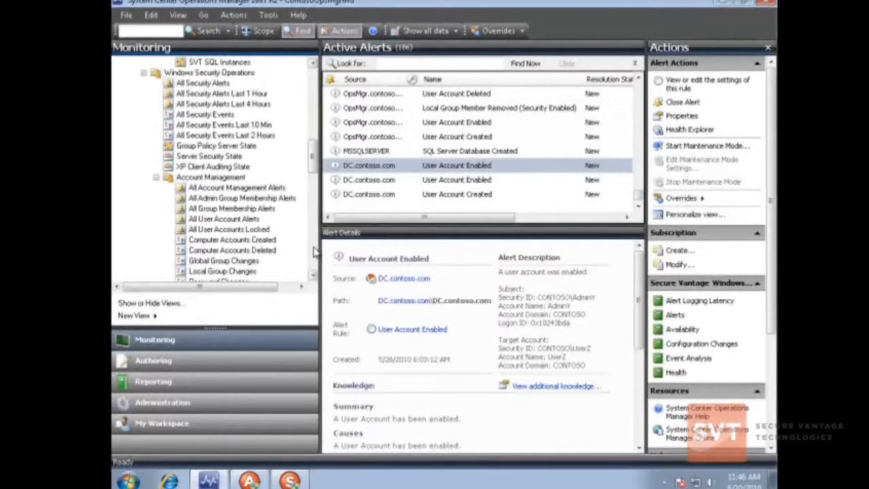
scroll(314, 251, down, 7)
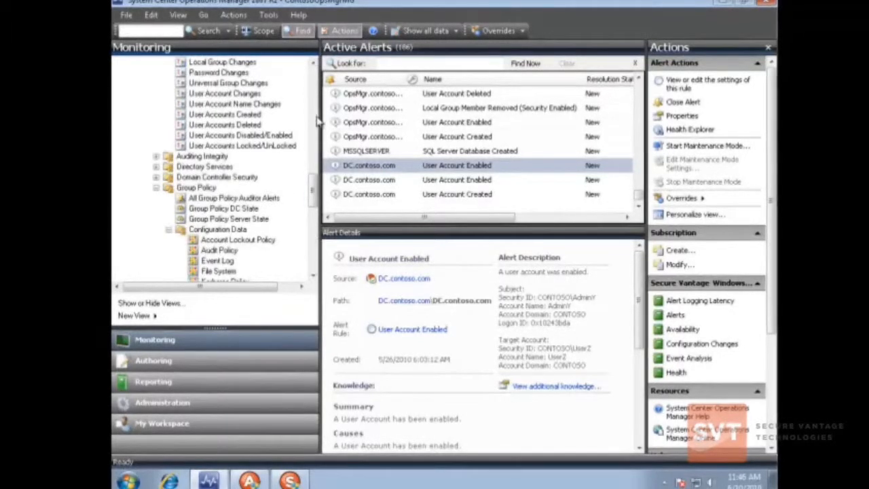
scroll(315, 85, up, 10)
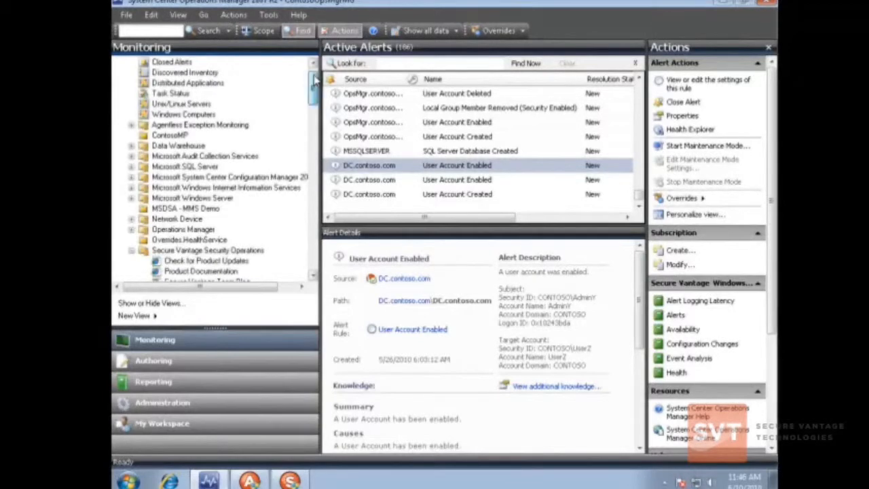
scroll(315, 85, up, 2)
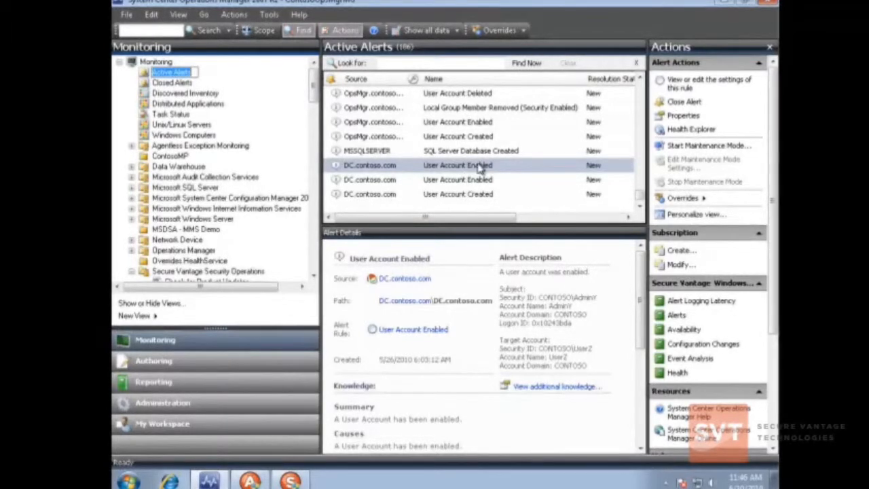
Check the commands available for the selected User Account Enabled alert and switch to the SecurityConsole
right_click(481, 168)
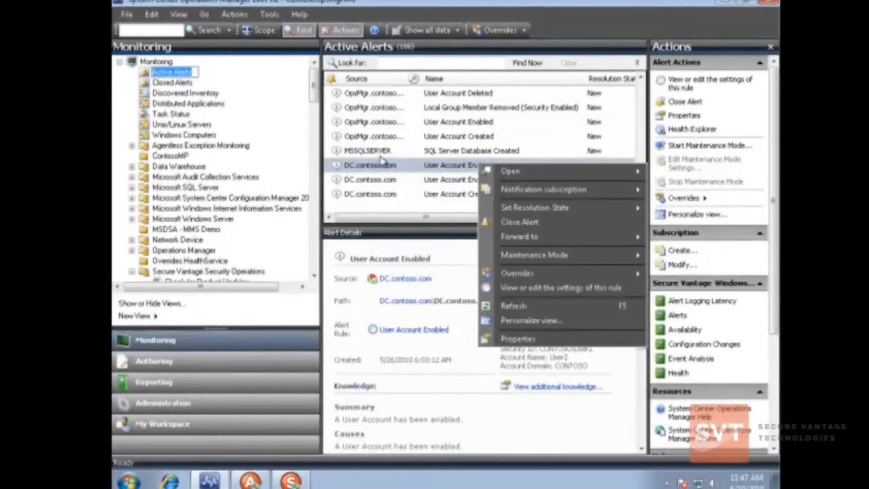
click(408, 170)
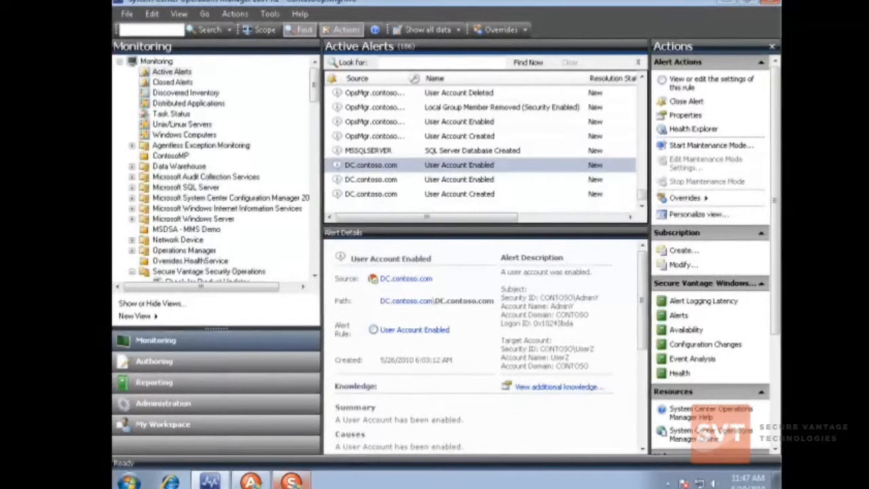
click(292, 480)
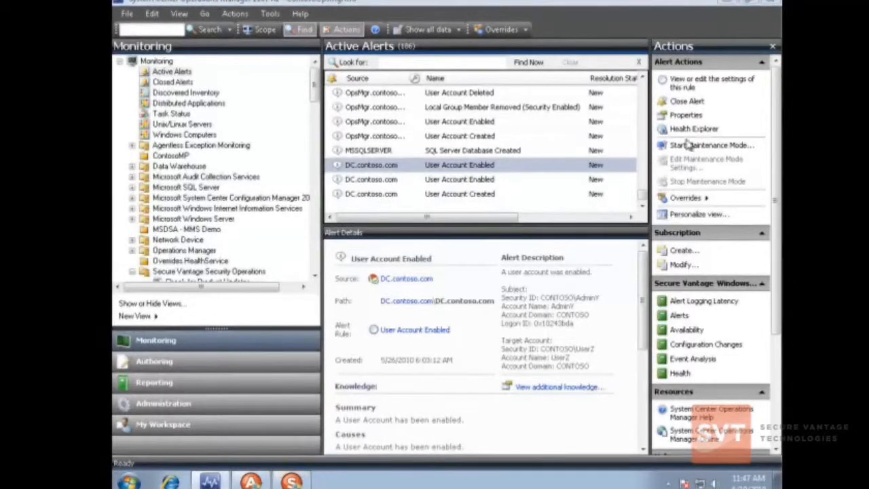
click(728, 5)
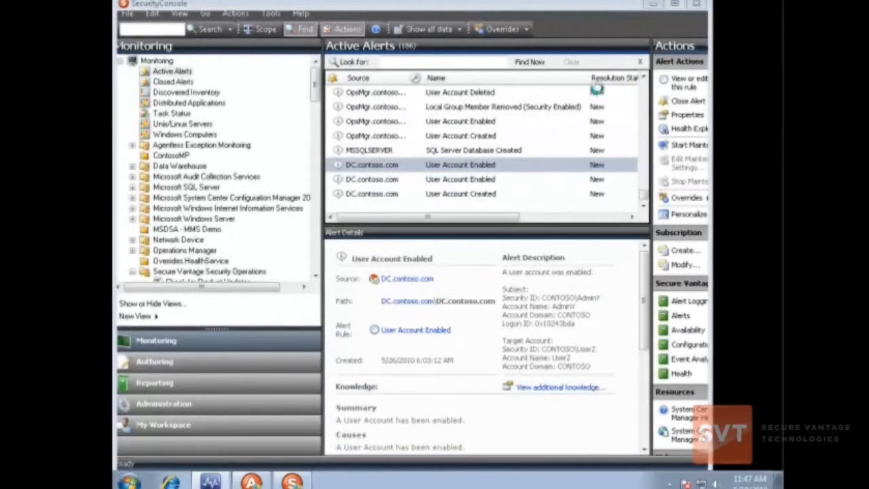
click(652, 4)
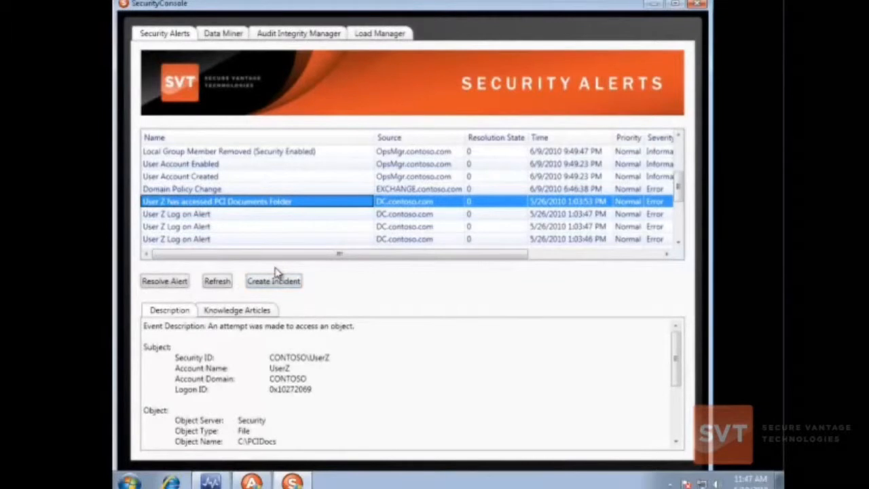
Review the descriptions of a User Z Log on Alert and the ACS Forwarder Service start-up change alert
click(258, 243)
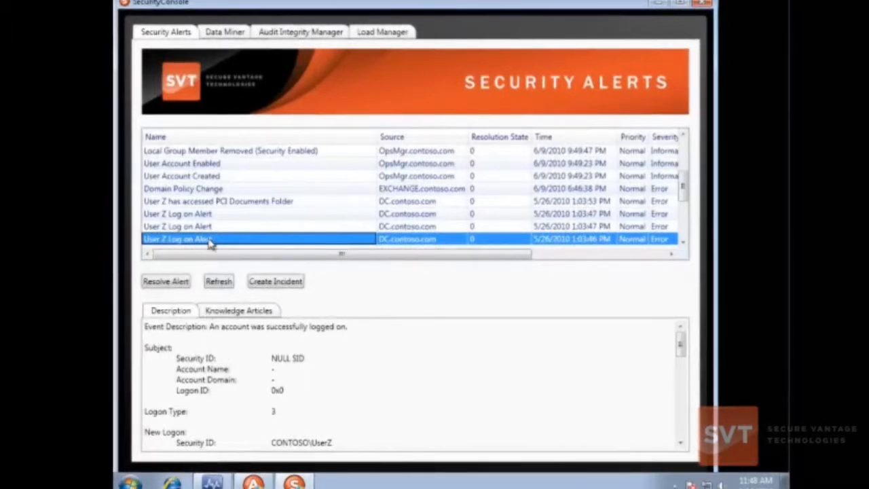
drag(685, 189, 683, 245)
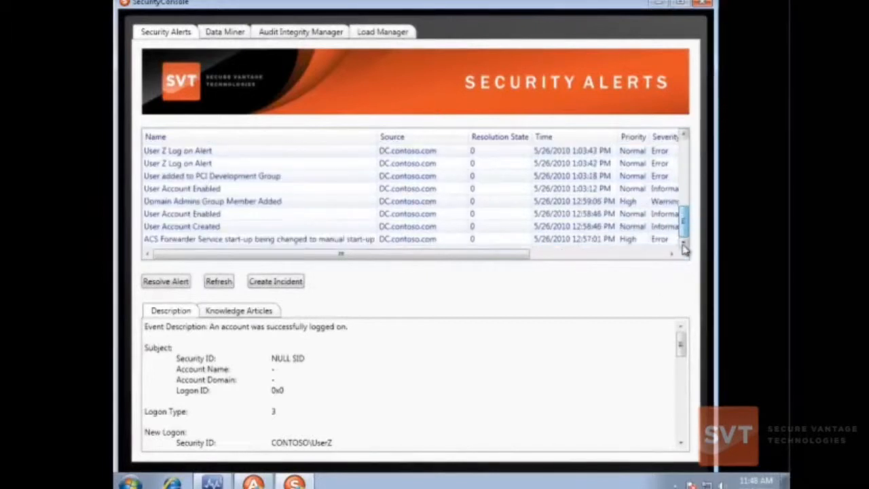
click(173, 245)
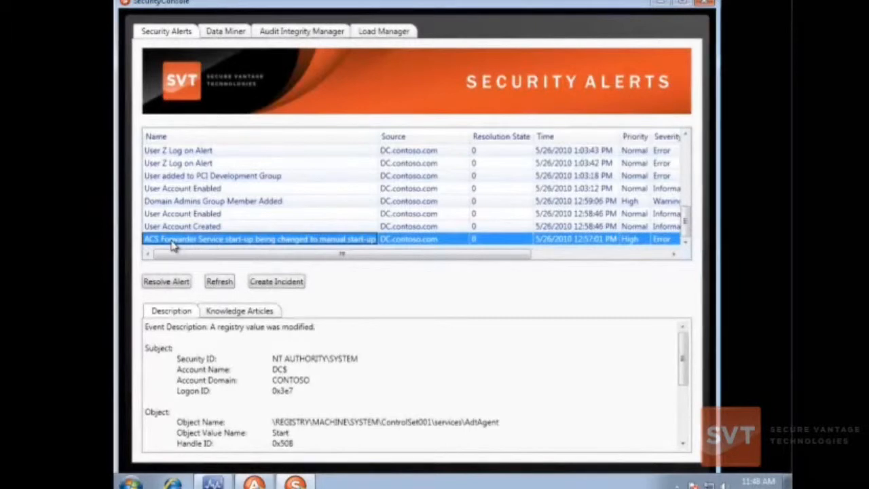
Examine the collector activity and collector performance of OpsMgr.contoso.com in the Audit Integrity Manager
click(290, 33)
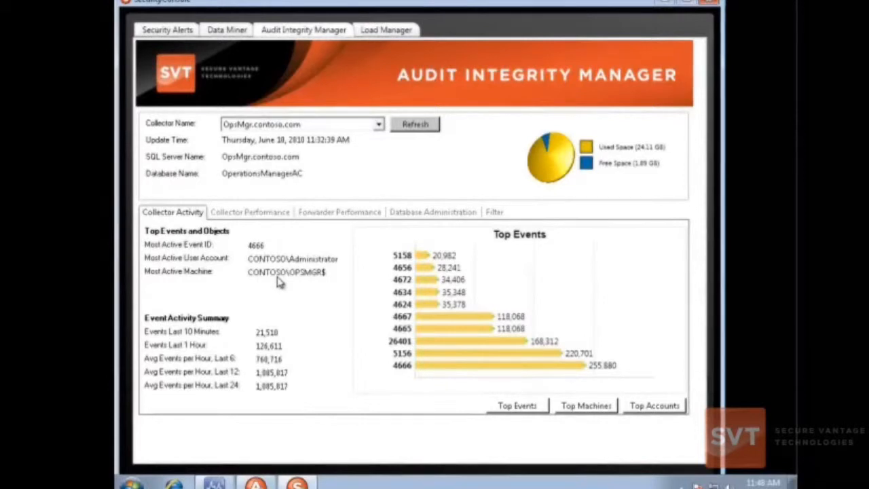
click(269, 215)
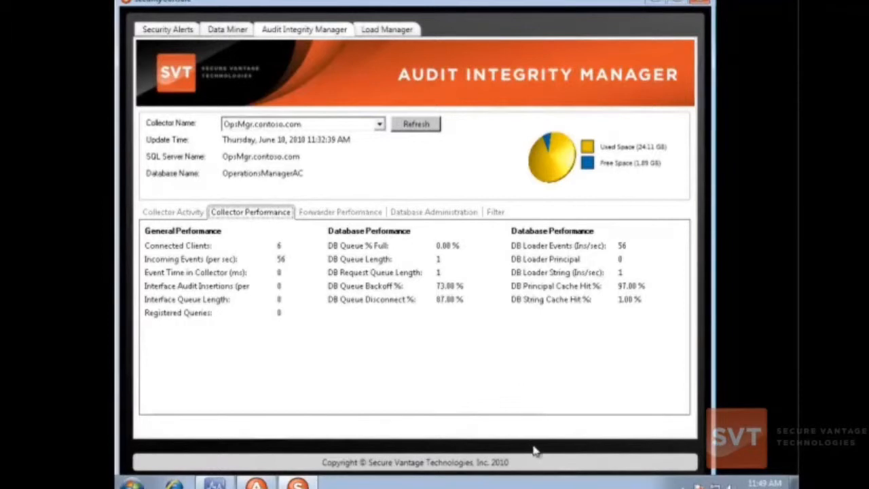
Examine the forwarder performance table sorted by average event rate, and view the database administration details with partition health
click(343, 211)
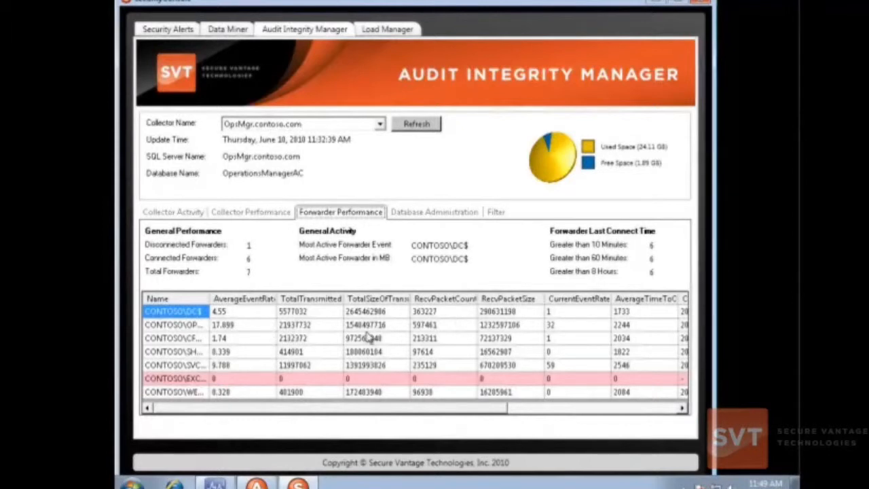
click(566, 410)
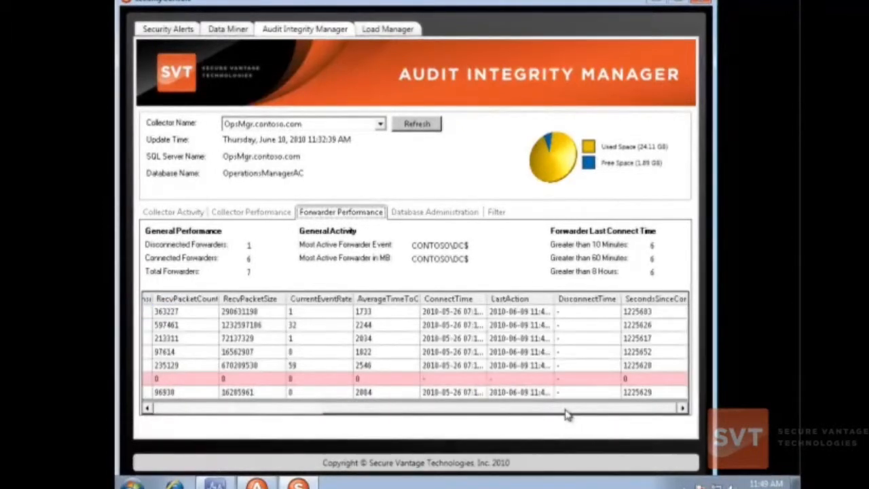
drag(565, 410, 265, 407)
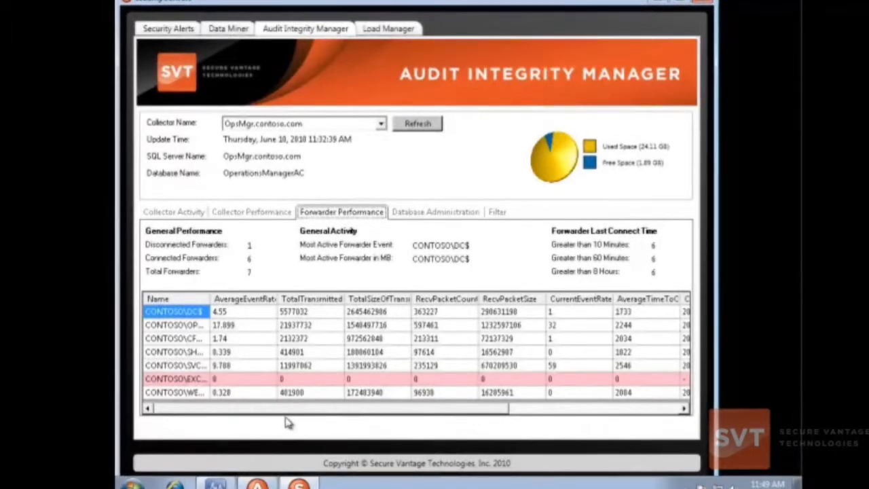
drag(387, 411, 187, 412)
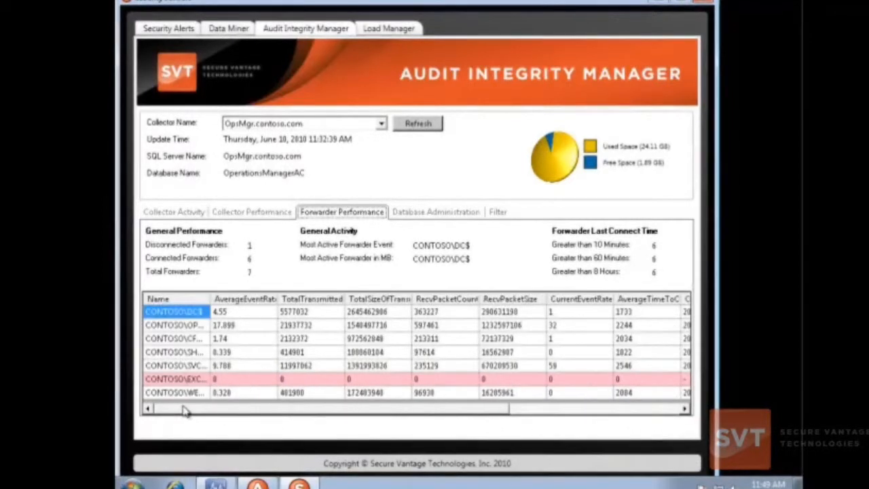
click(251, 300)
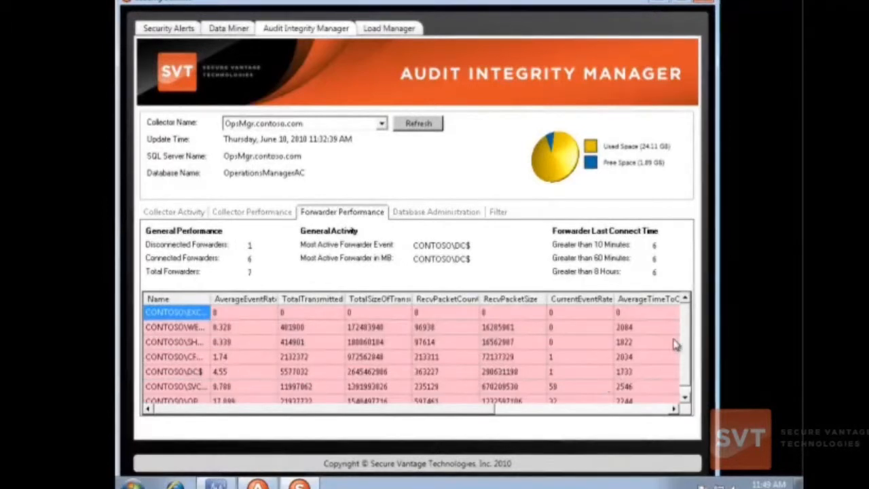
click(457, 213)
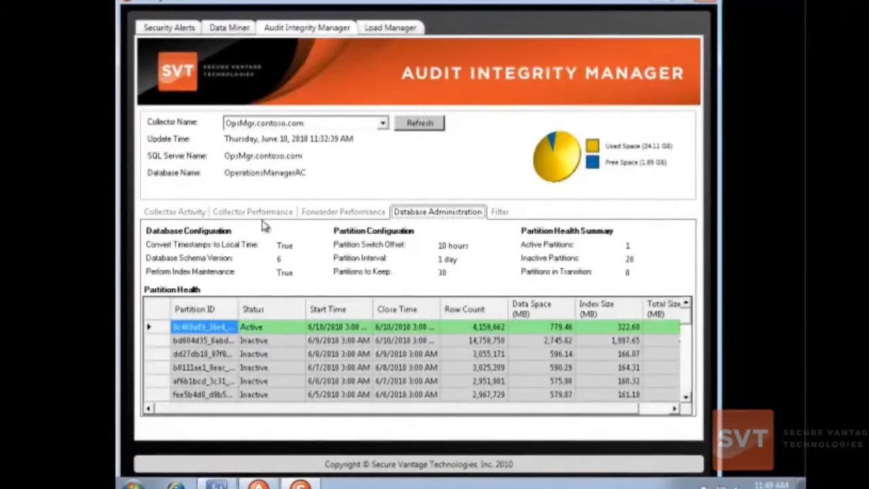
In the Load Manager, move the 5/26/2010 and 5/27/2010 partitions from the Archive Repository to the Historical Database
click(386, 30)
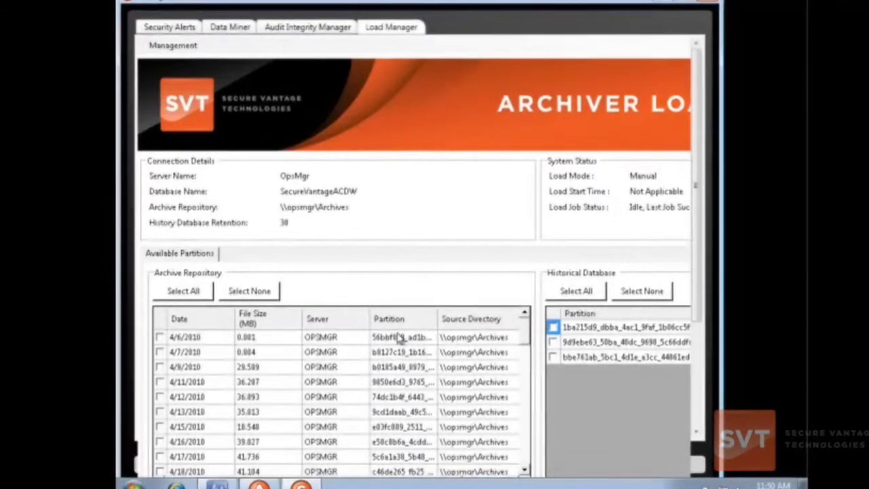
drag(697, 310, 685, 398)
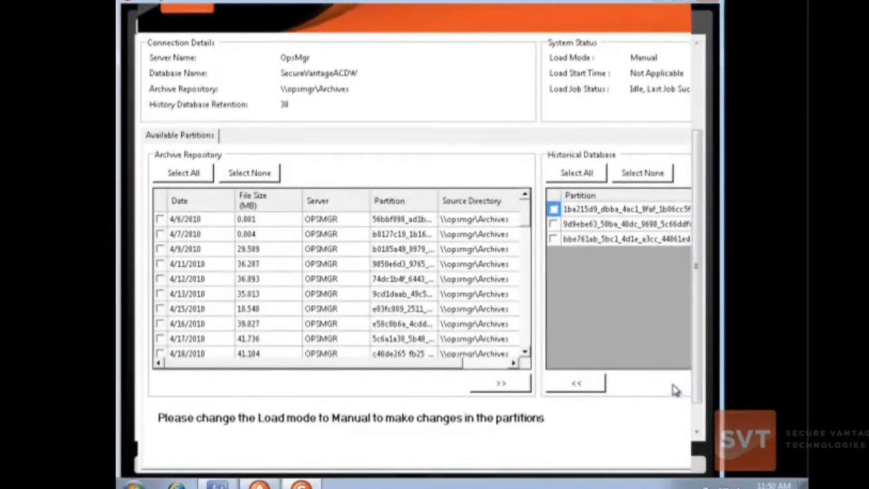
click(523, 246)
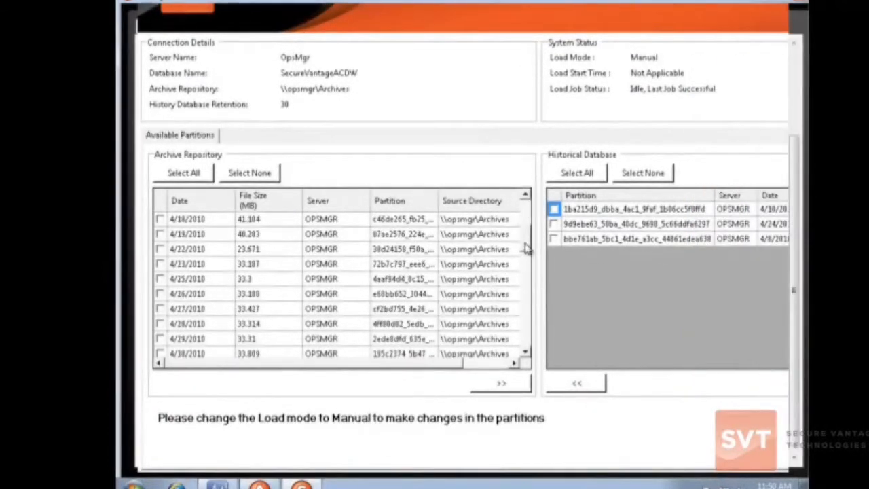
drag(523, 244, 514, 305)
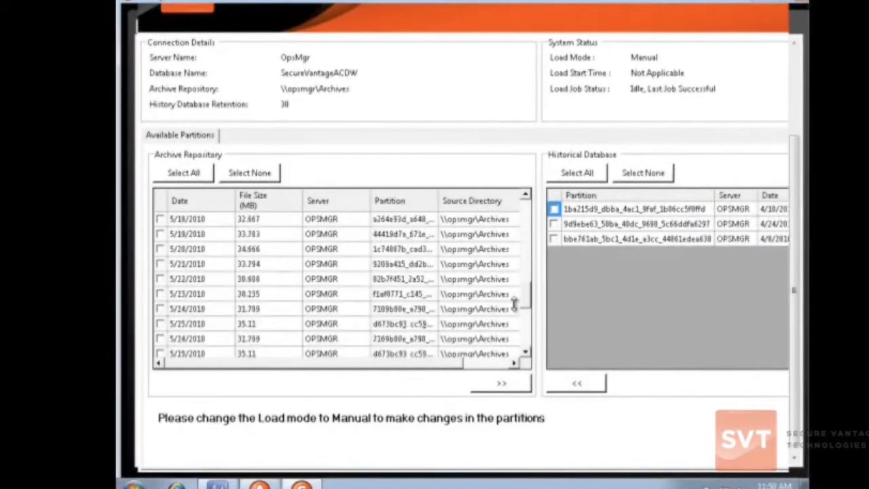
click(160, 338)
click(160, 353)
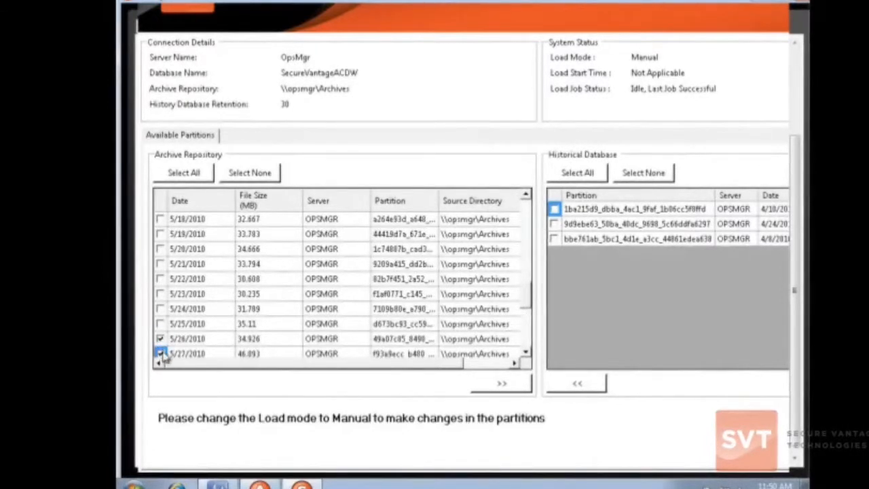
click(500, 383)
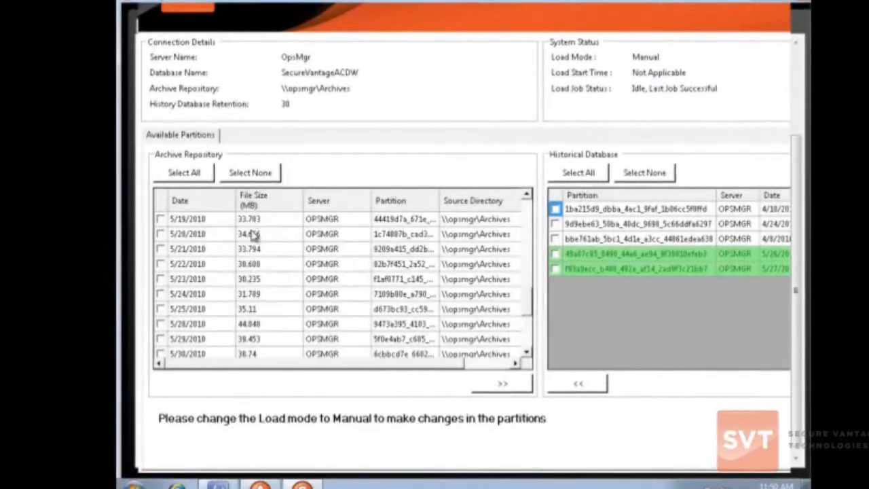
Return to the Data Miner from the Load Manager and examine the event category options in the search criteria
drag(530, 309, 531, 206)
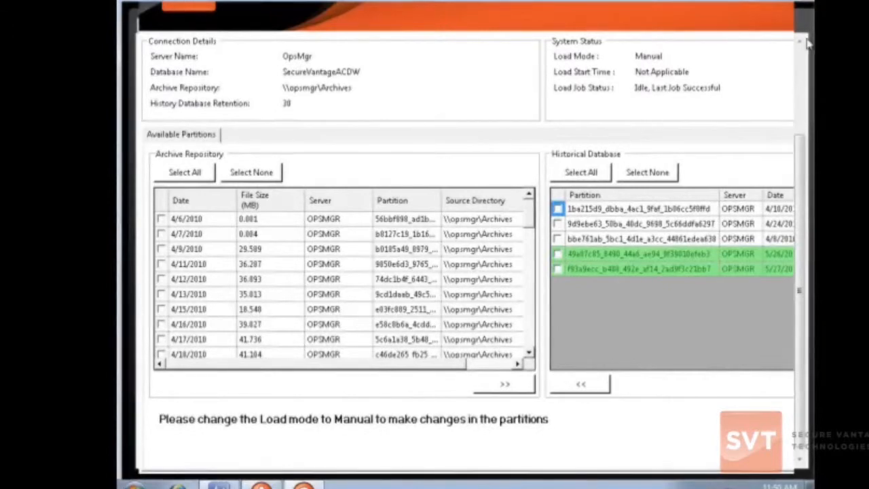
scroll(802, 64, up, 3)
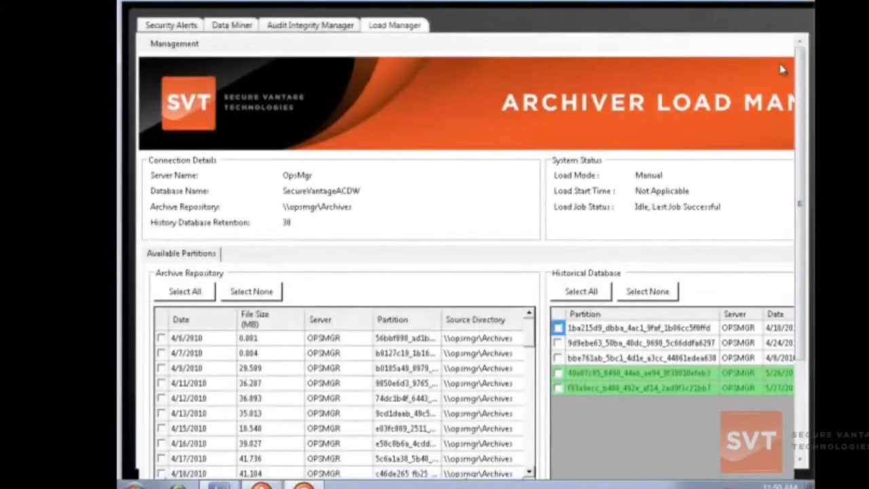
click(232, 26)
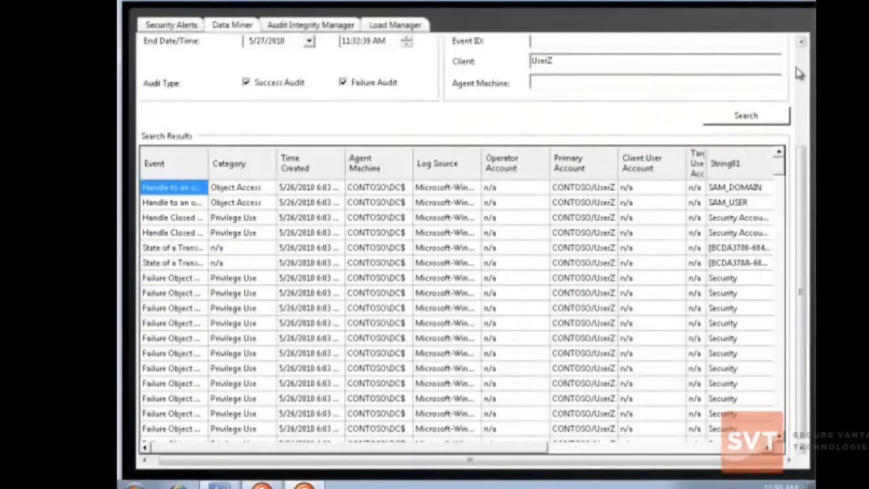
scroll(808, 71, up, 3)
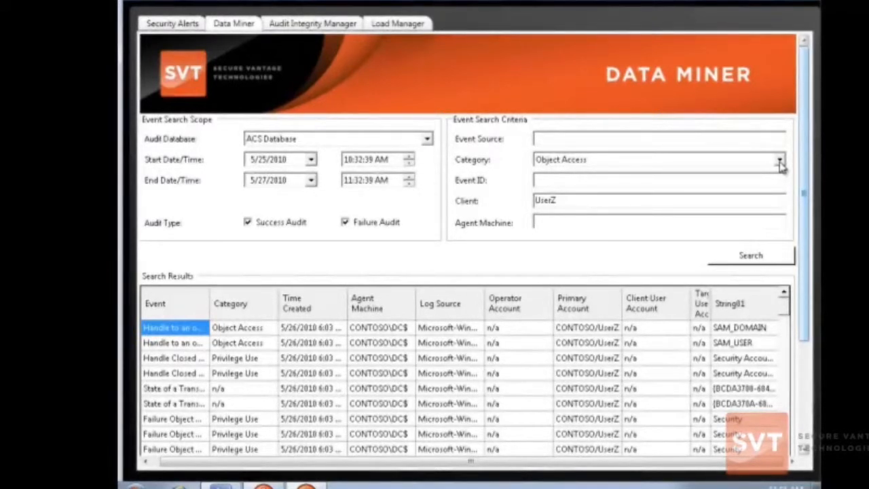
click(779, 162)
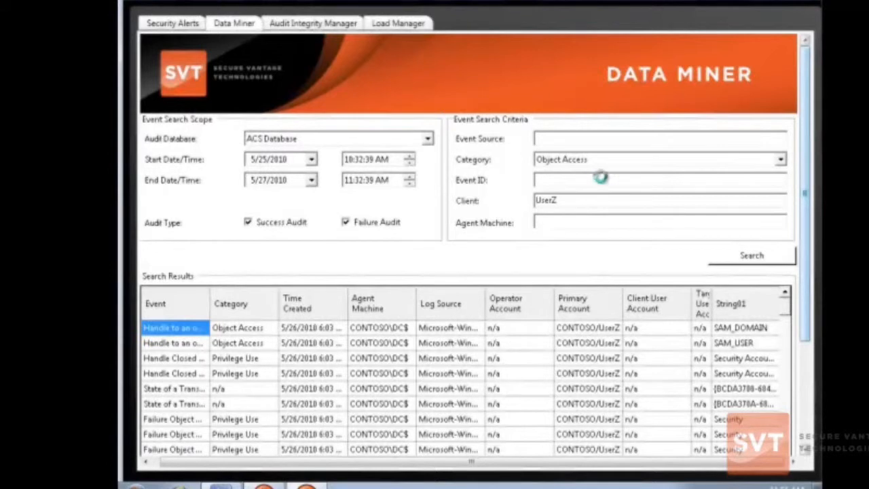
click(647, 164)
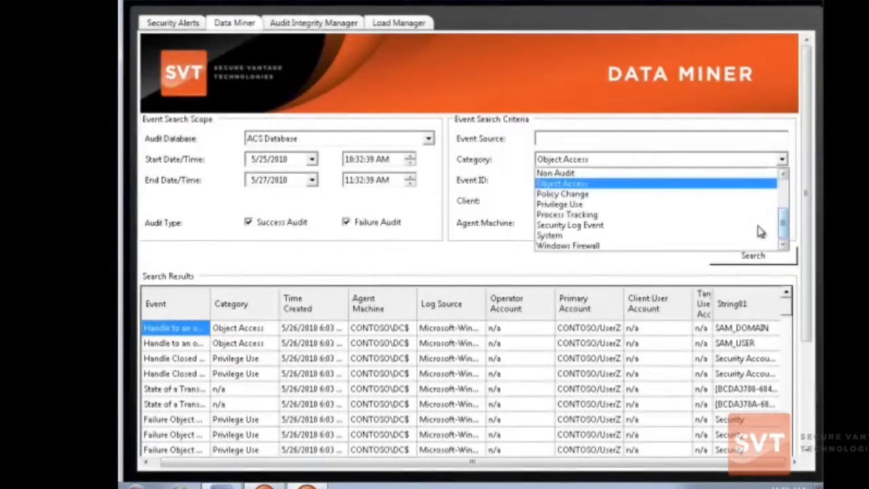
scroll(785, 229, up, 1)
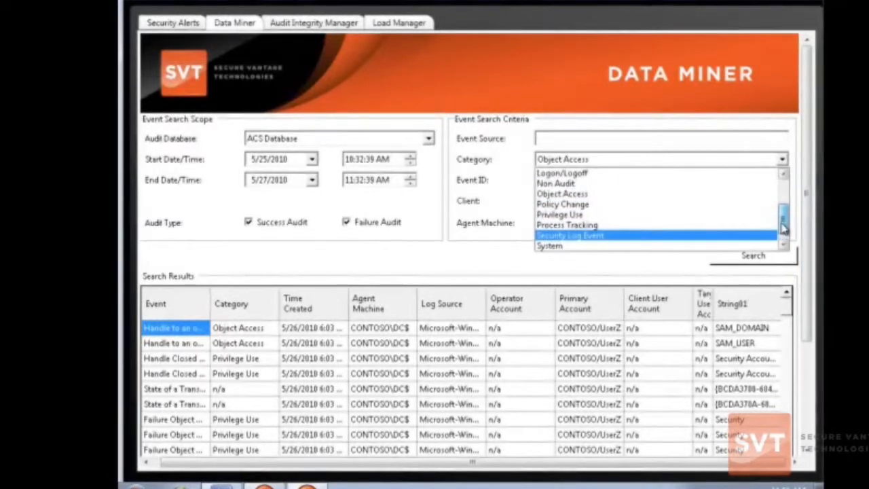
mouse_move(783, 220)
mouse_down()
mouse_move(784, 195)
mouse_move(783, 233)
mouse_up()
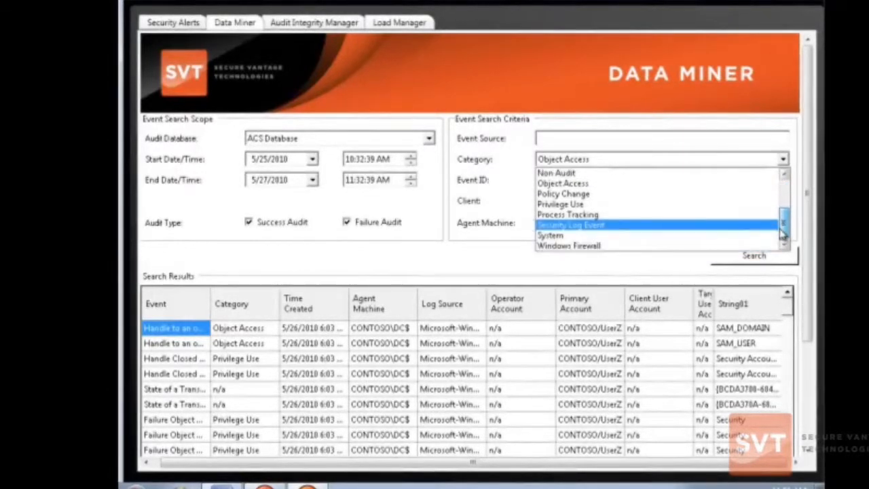
click(784, 162)
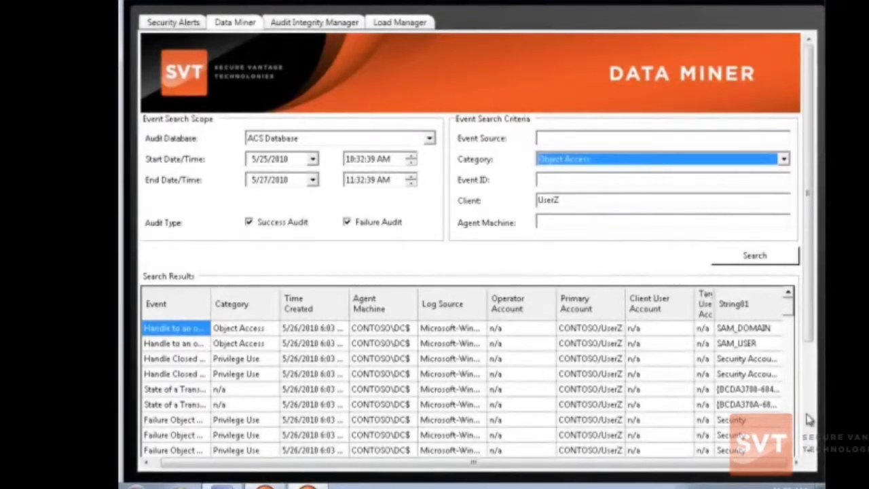
Look through the String columns of the UserZ search results for file access events
scroll(805, 417, down, 3)
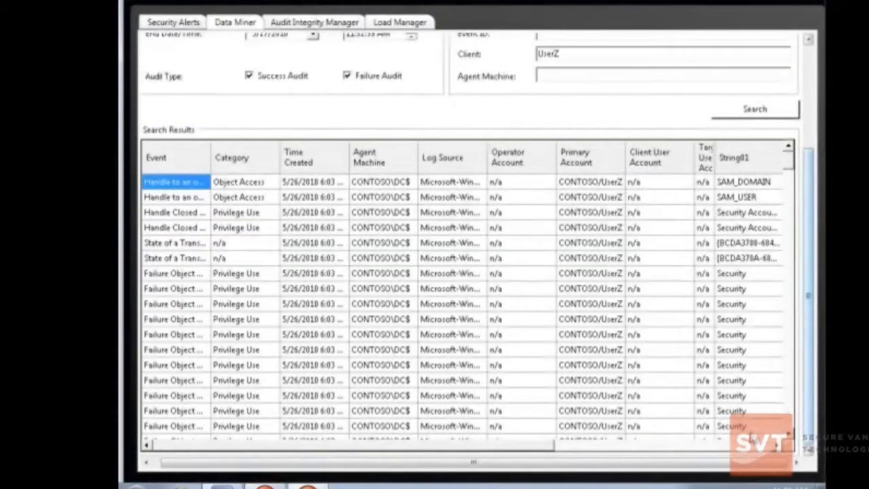
click(660, 446)
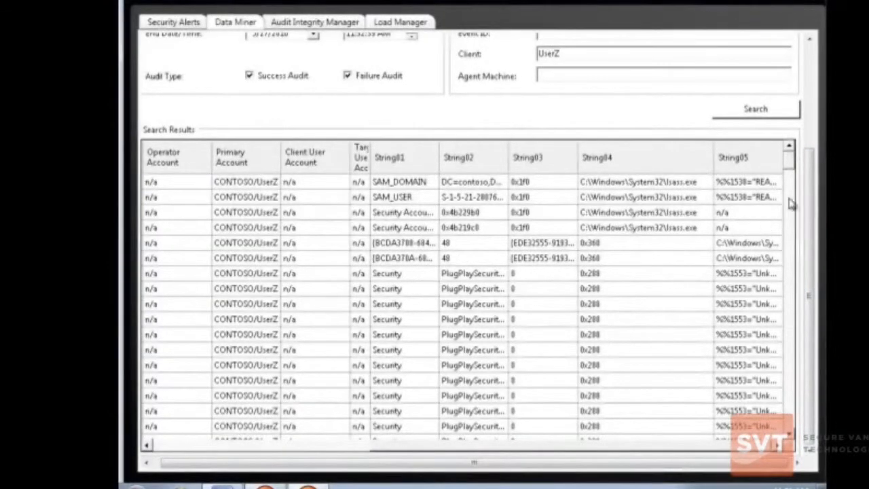
scroll(791, 207, down, 2)
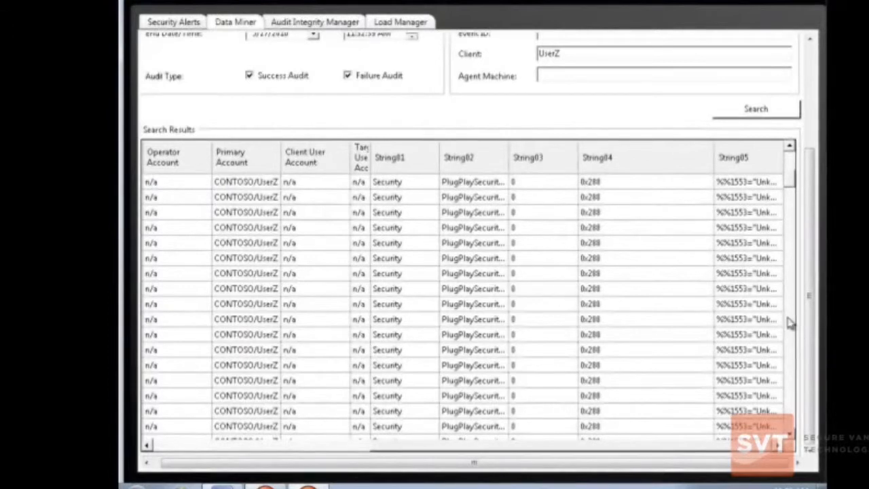
click(792, 342)
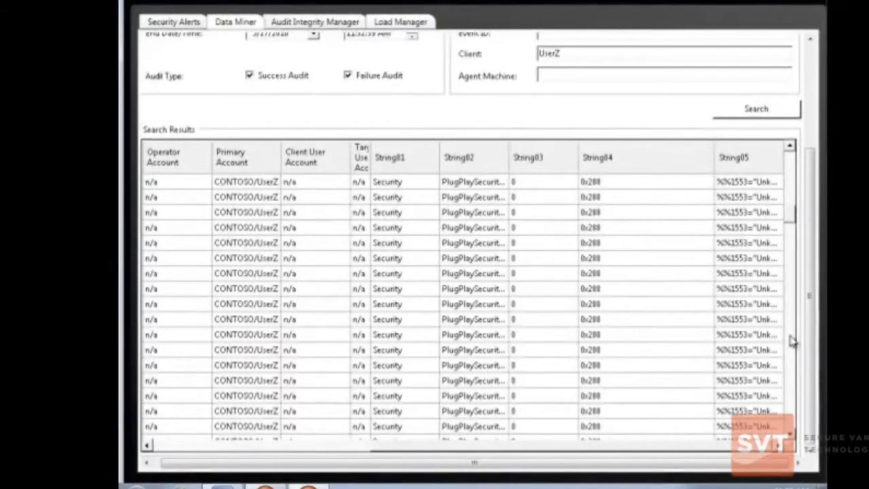
click(792, 349)
click(792, 353)
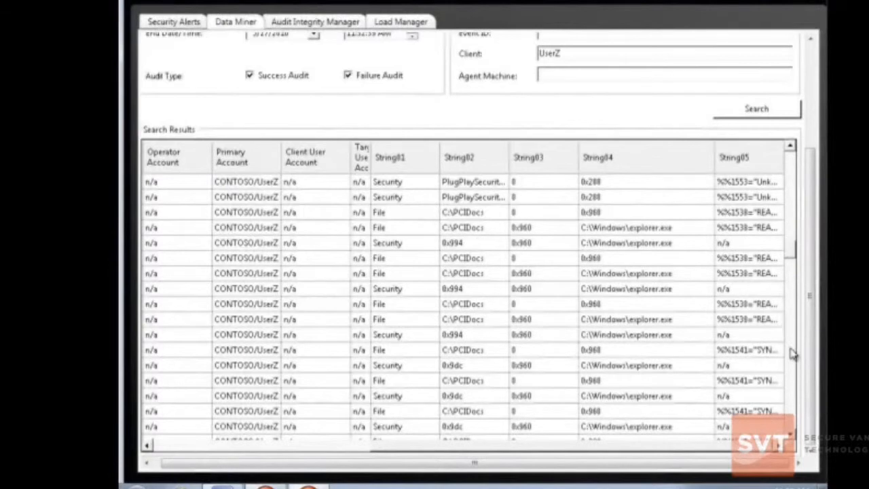
Inspect the File events for C:\PCIDocs in the String01 and String02 columns of the search results
click(401, 212)
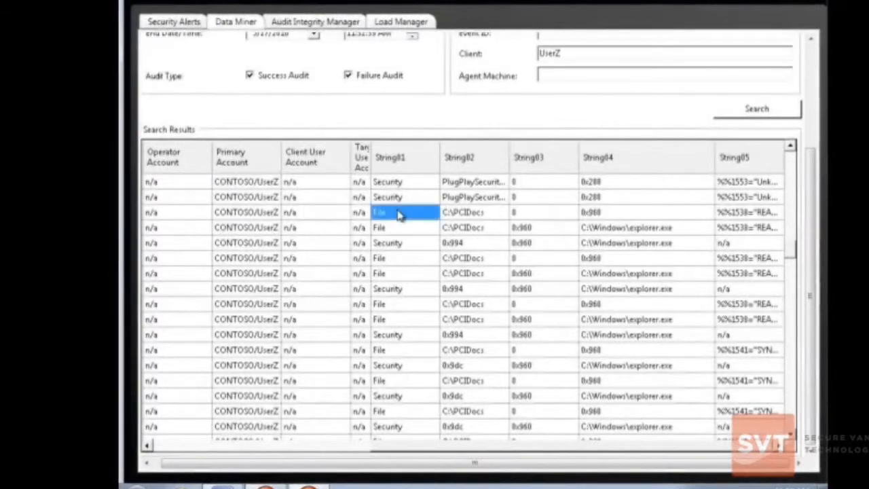
click(483, 214)
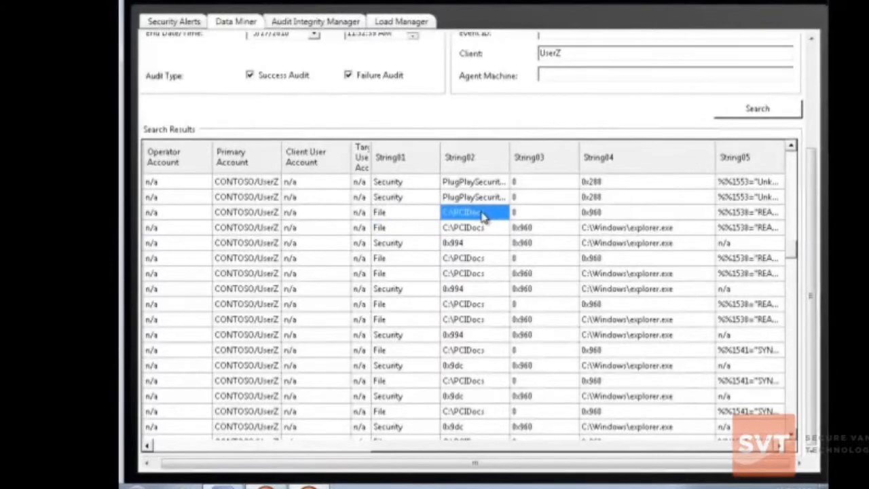
click(484, 228)
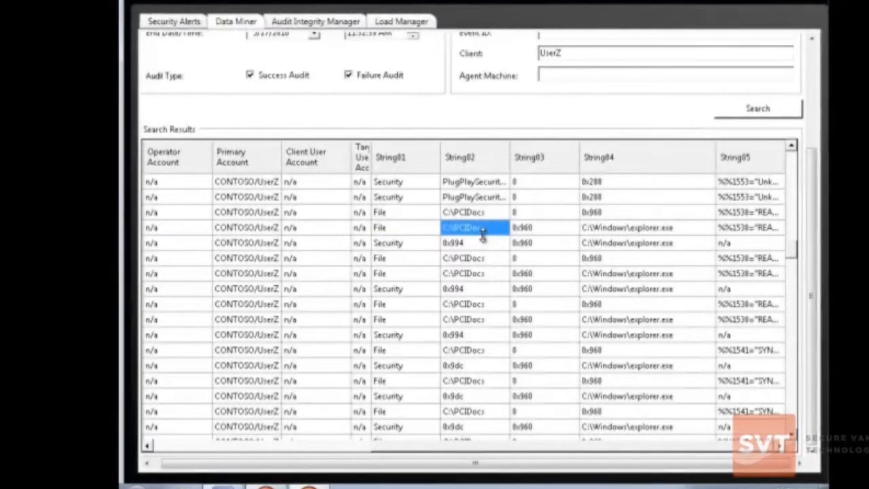
click(484, 274)
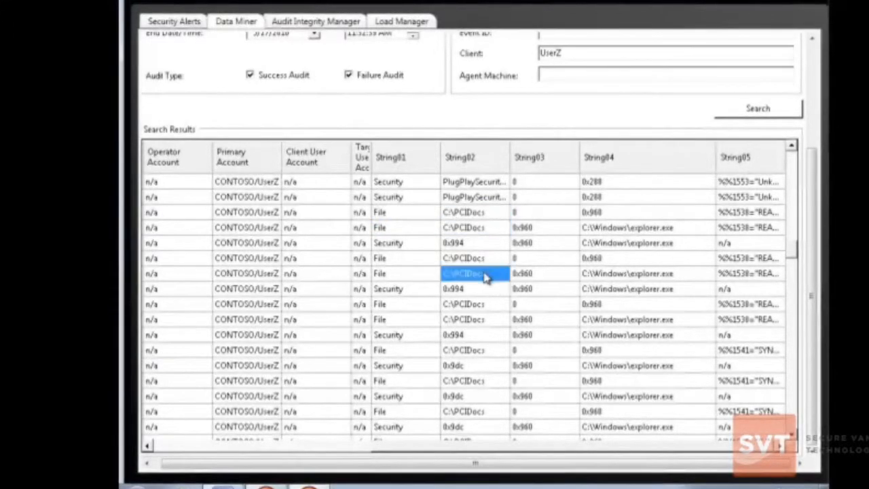
click(481, 321)
click(483, 305)
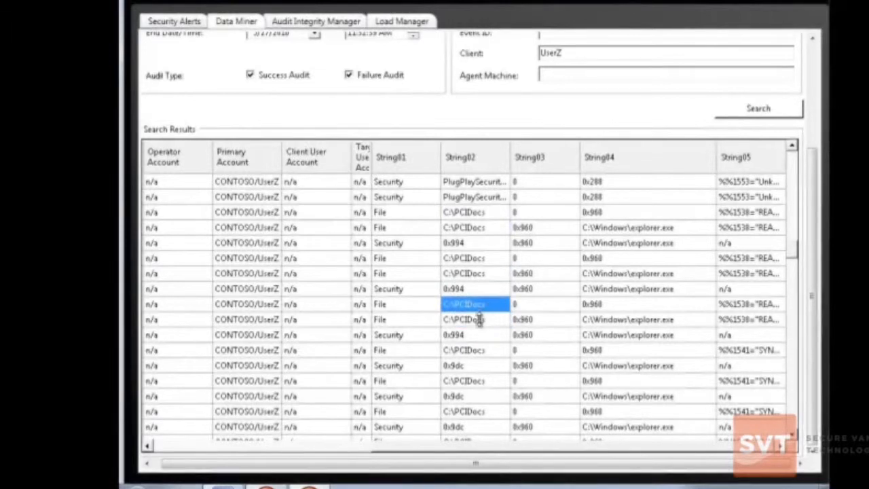
click(482, 351)
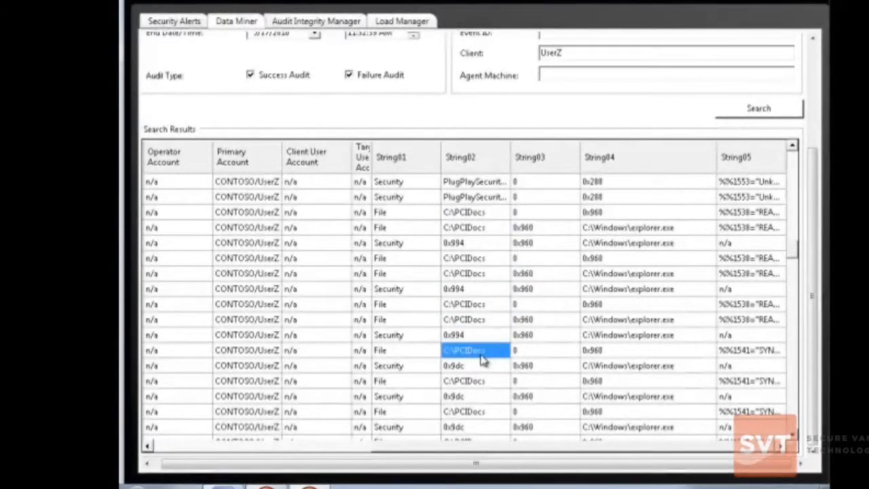
click(817, 63)
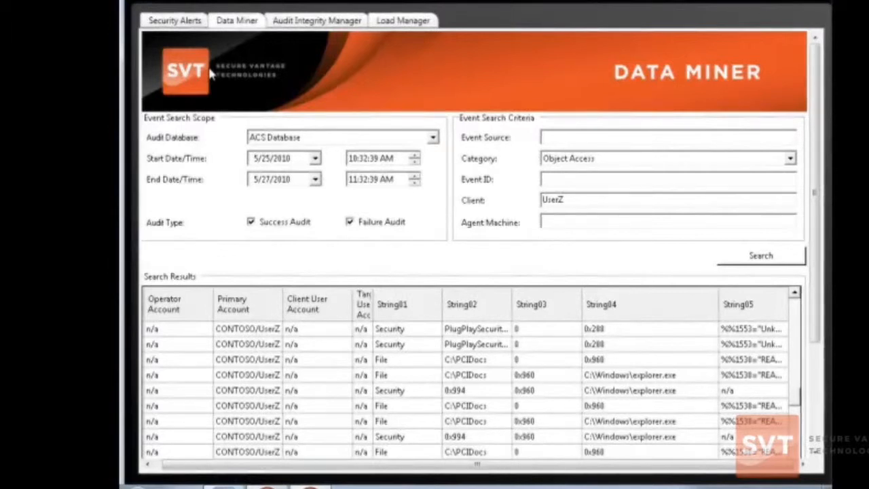
In the security alerts, open a new incident for the "User Z has accessed PCI Documents Folder" alert
click(182, 21)
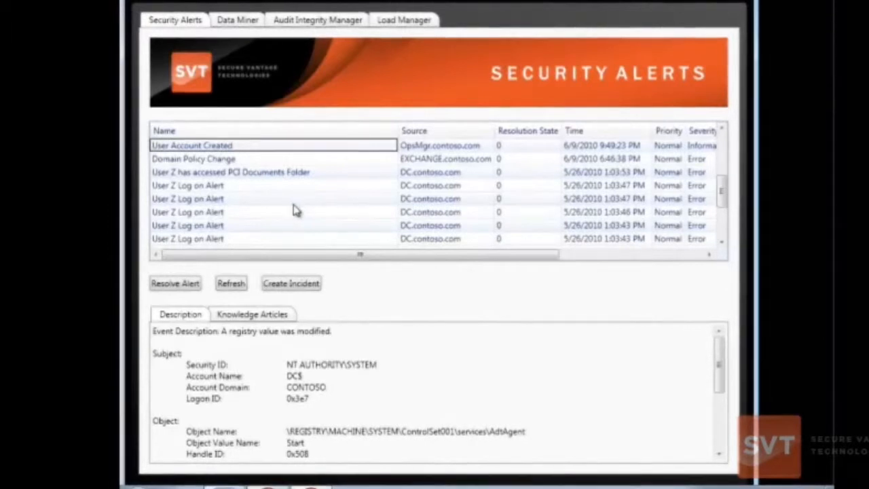
click(297, 173)
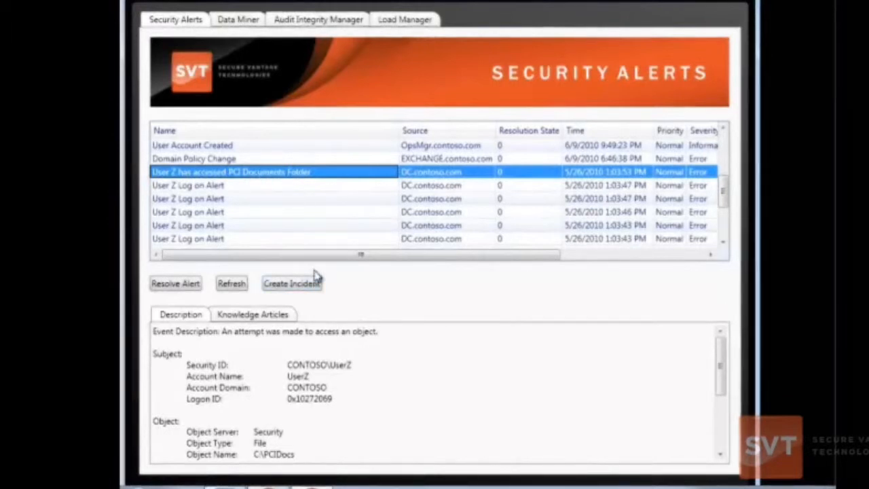
click(305, 288)
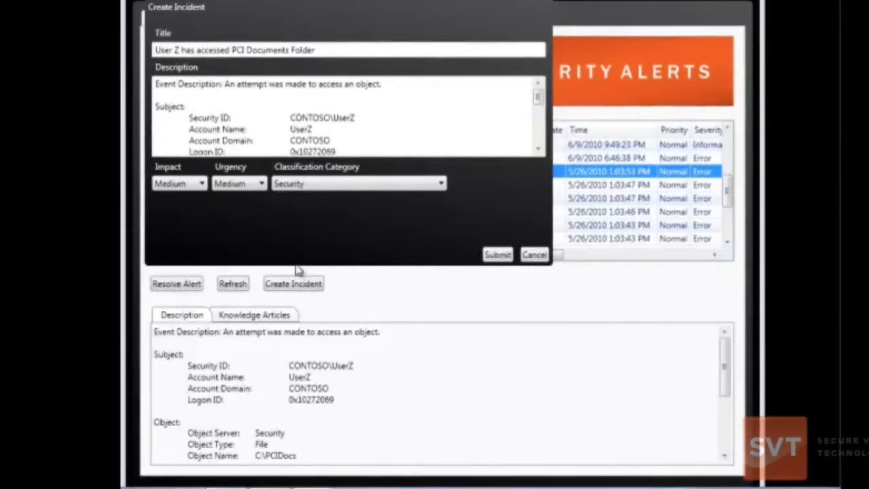
Append "- Investigate Further" to the incident title and submit the incident
click(338, 49)
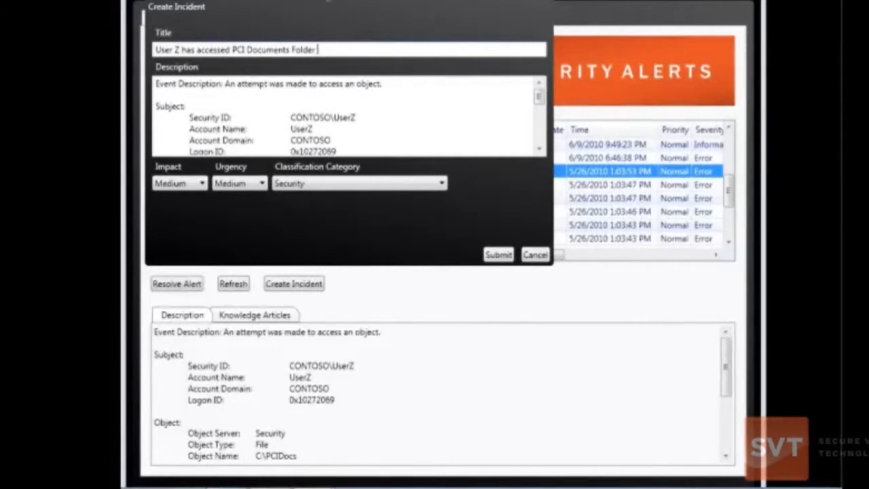
text(- )
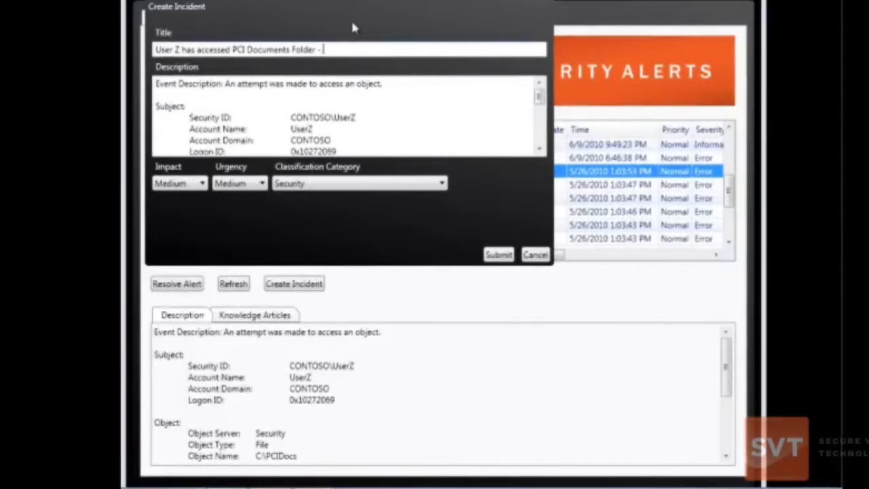
text(Investi)
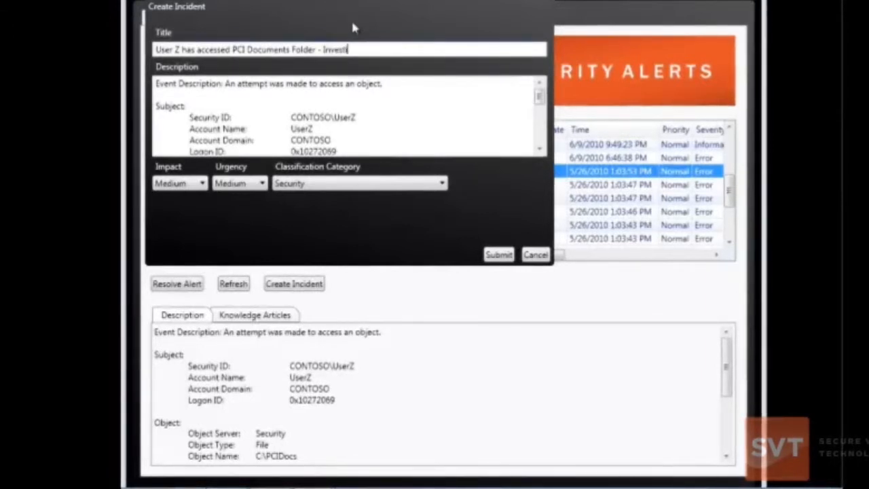
text(gate Further)
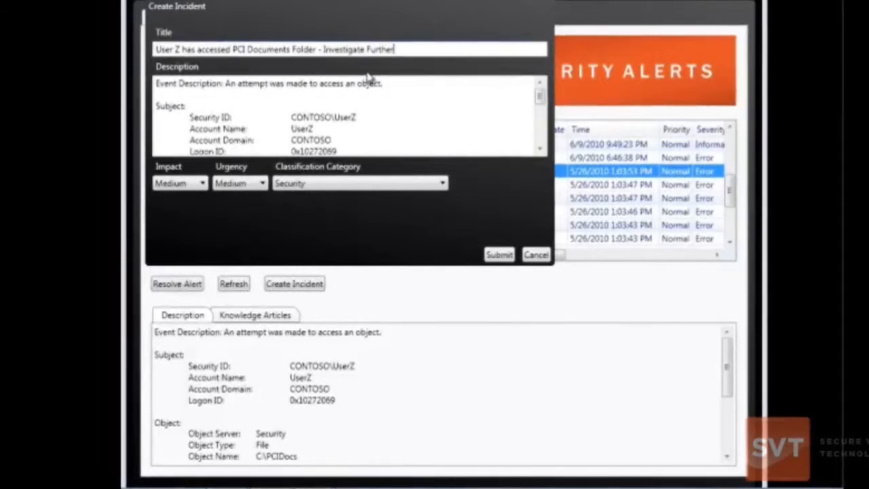
click(404, 88)
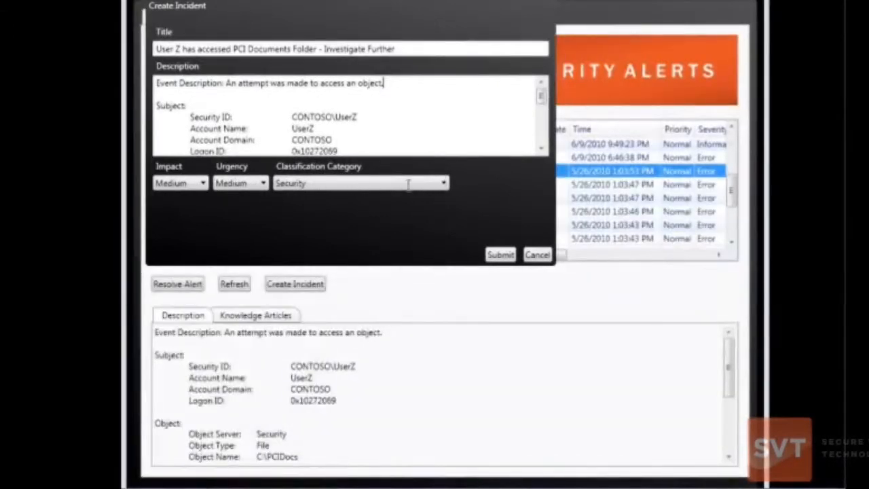
click(501, 255)
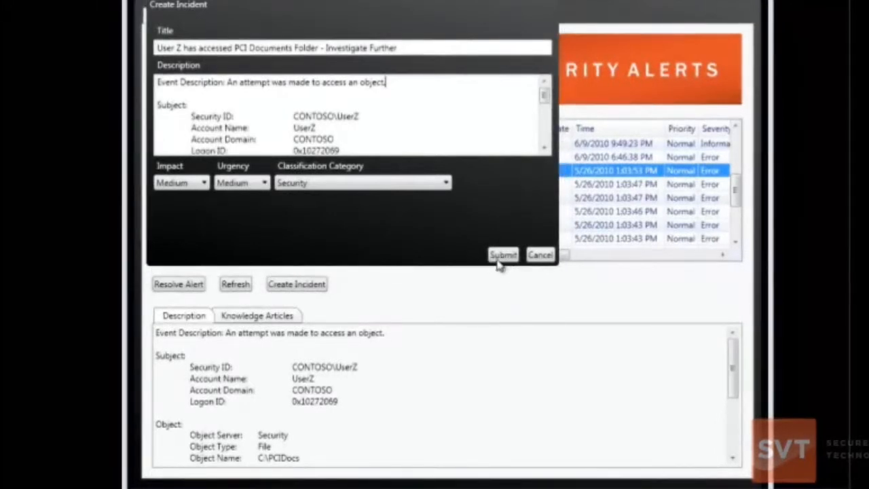
click(502, 255)
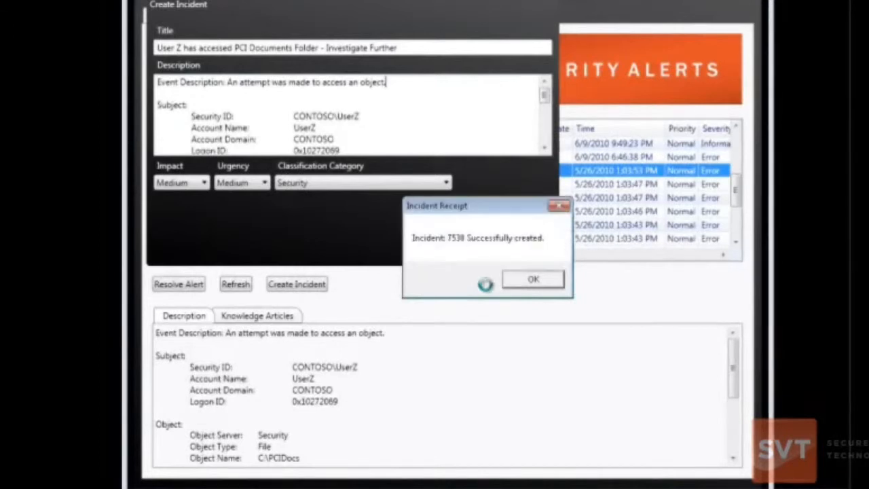
click(535, 282)
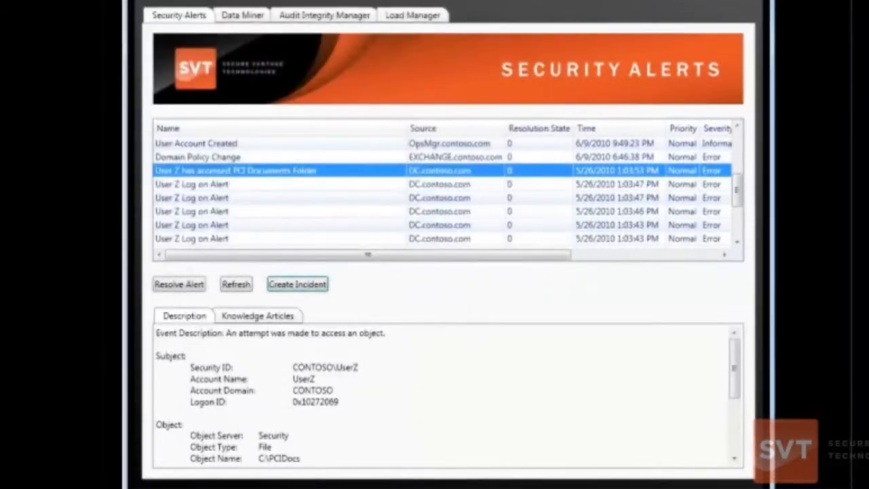
Switch to the audit reporting console and look over the available compliance authorities, keeping PCI DSS - v1.2.1
mouse_move(273, 488)
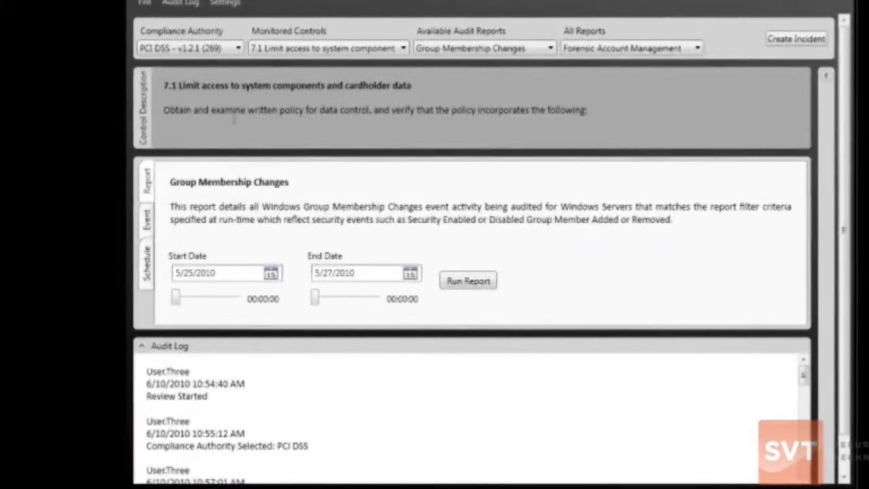
click(188, 54)
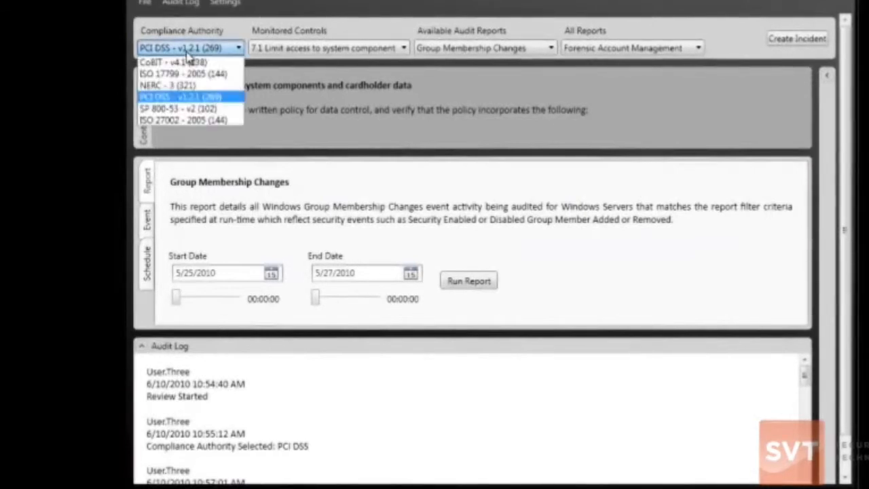
click(188, 57)
Look through the PCI DSS monitored controls, keeping 7.1 Limit access to system components and cardholder data selected
click(283, 52)
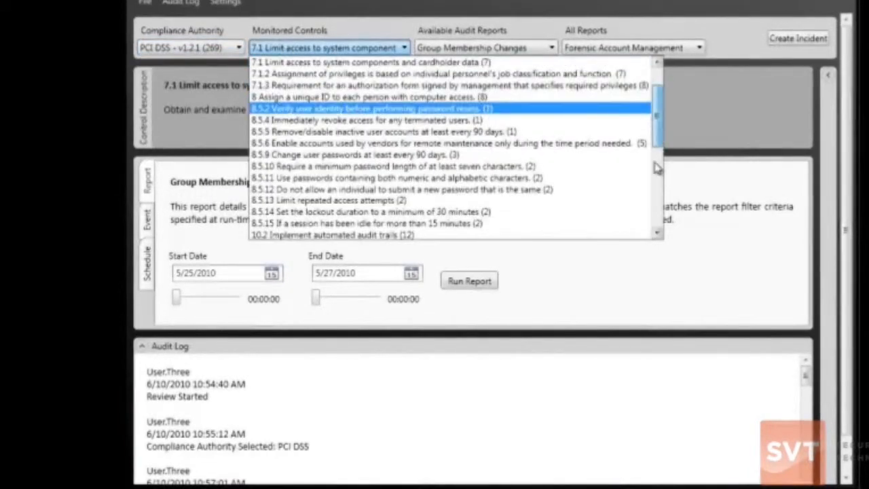
scroll(662, 216, down, 1)
scroll(662, 216, down, 5)
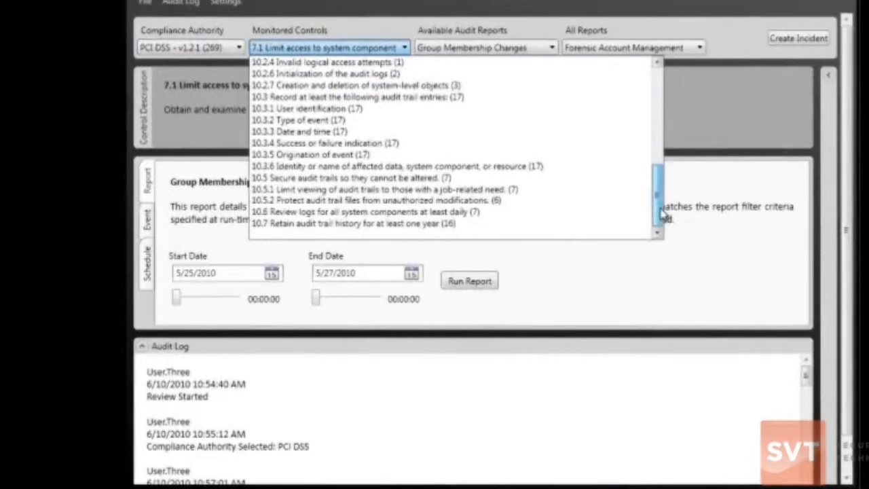
scroll(658, 177, up, 4)
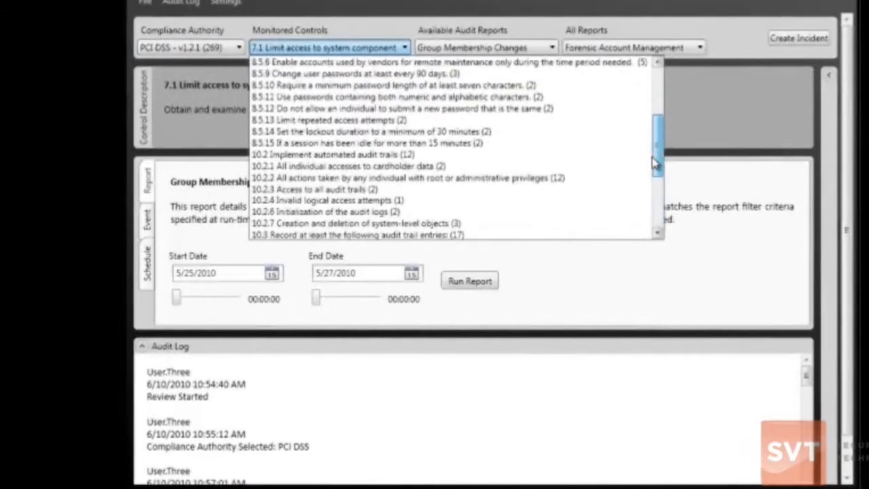
scroll(654, 163, up, 5)
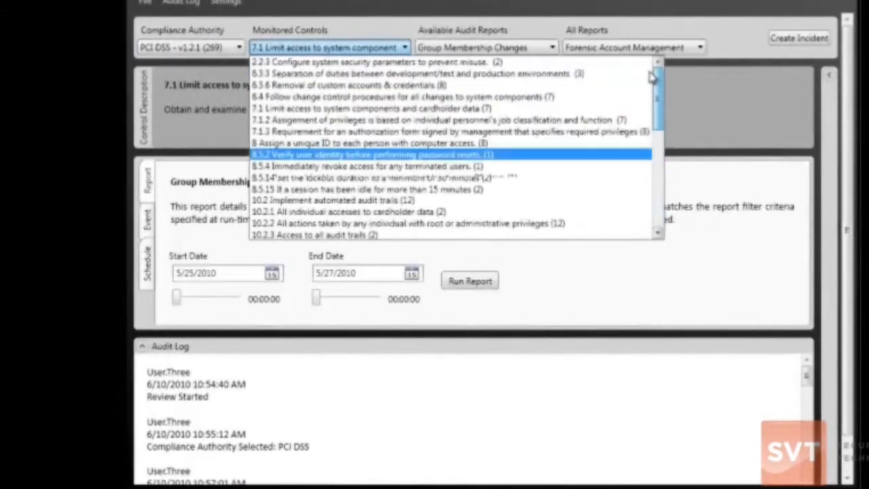
click(503, 109)
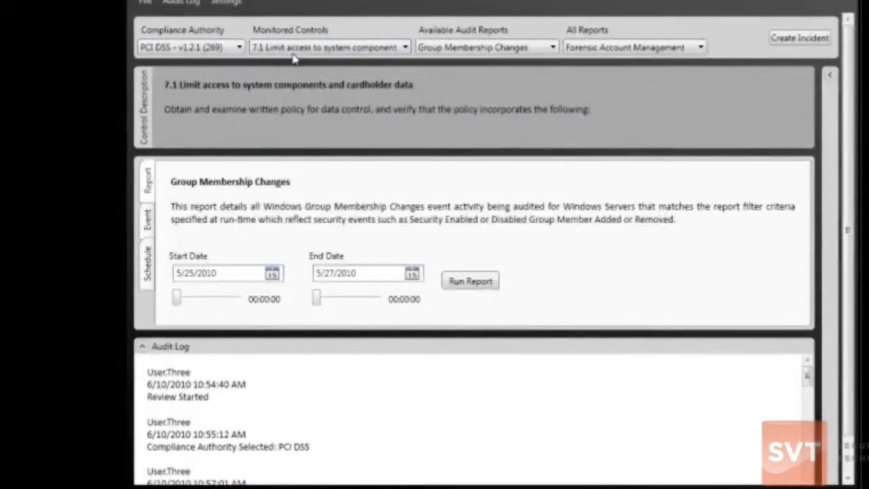
click(405, 49)
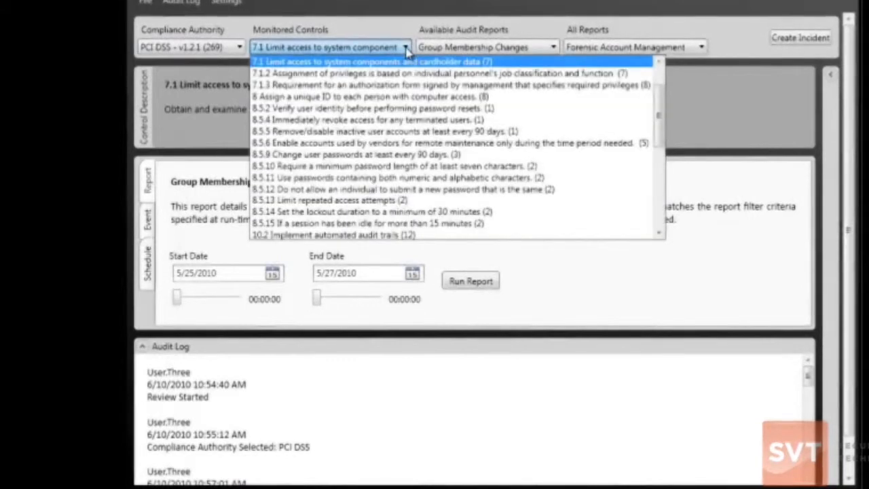
click(406, 49)
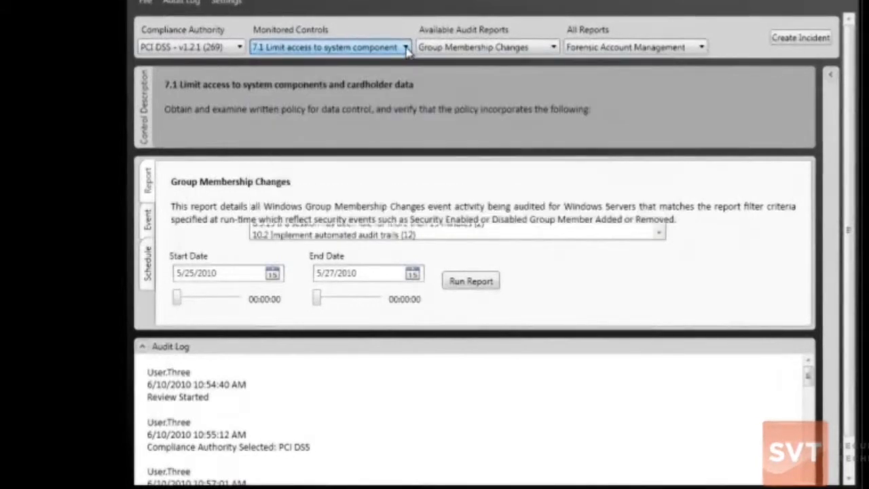
Choose the Group Membership Changes audit report for control 7.1 and run it for 5/25/2010 to 5/27/2010
click(477, 49)
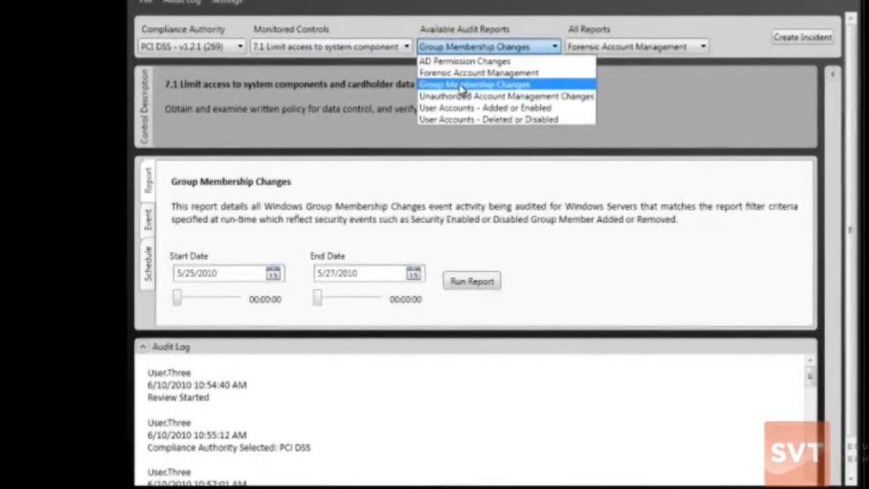
click(462, 87)
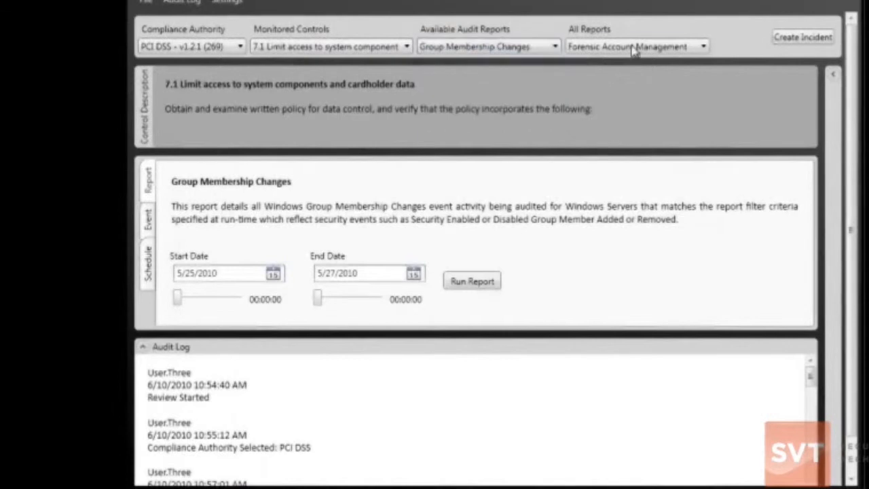
click(664, 48)
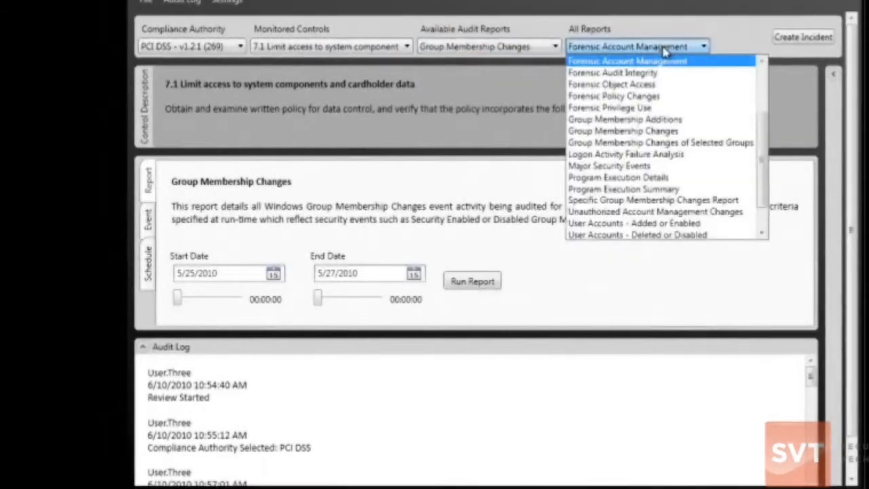
click(664, 49)
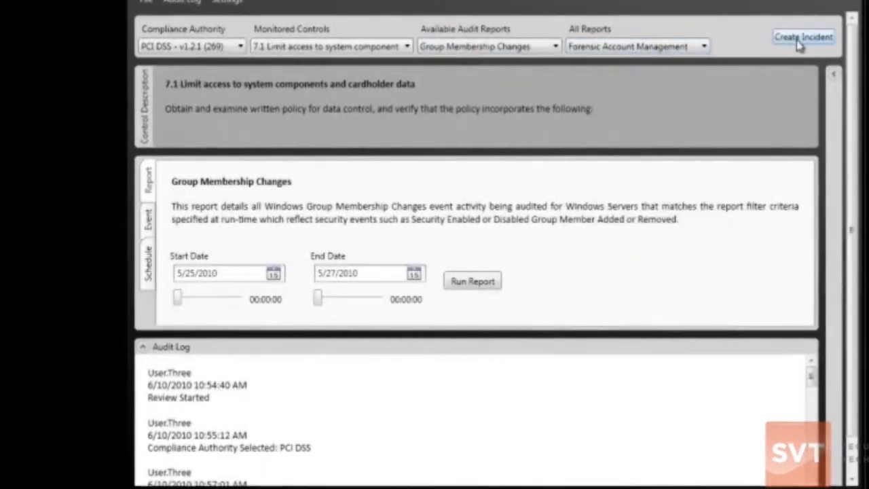
click(483, 281)
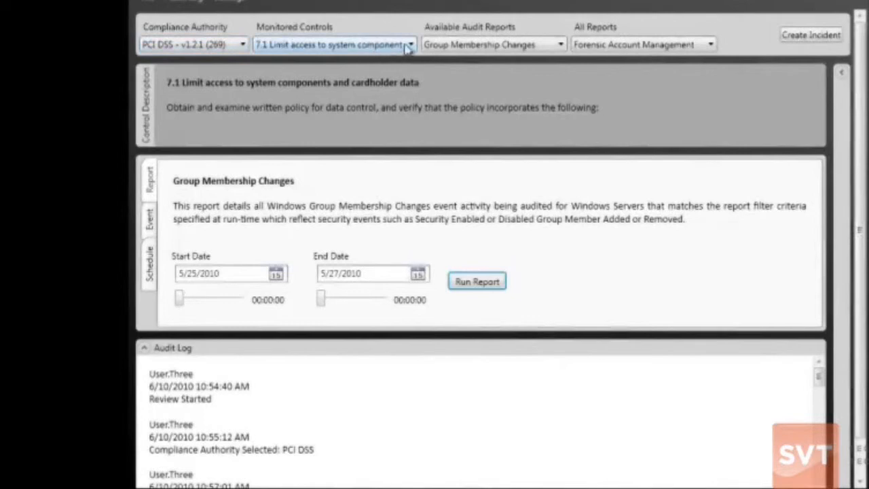
Review the audit log entries and open the last Group Membership Changes report in the report history
drag(820, 380, 820, 442)
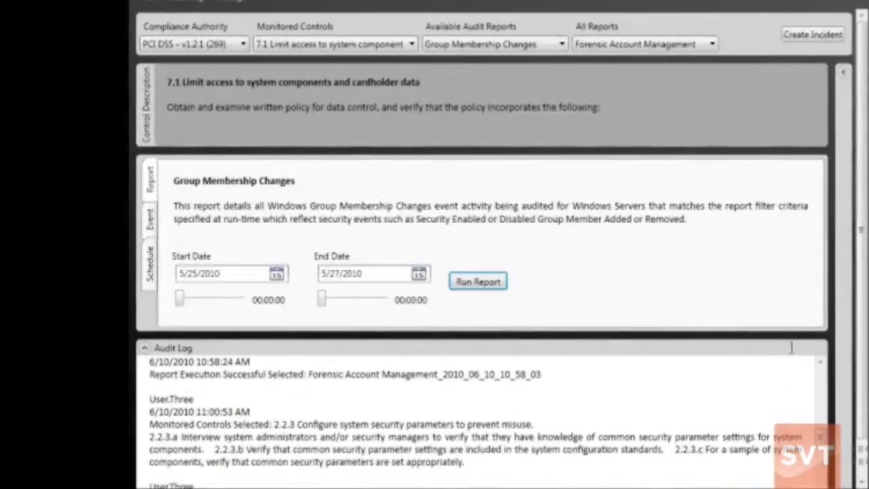
click(844, 75)
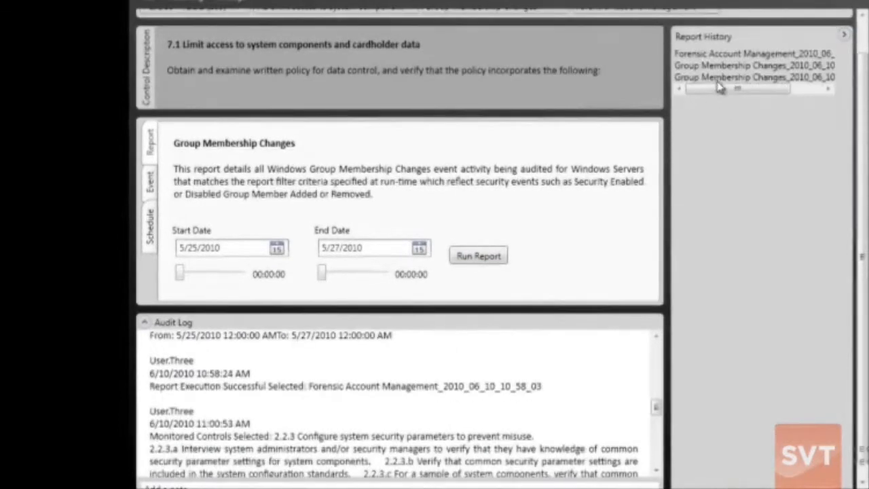
click(718, 77)
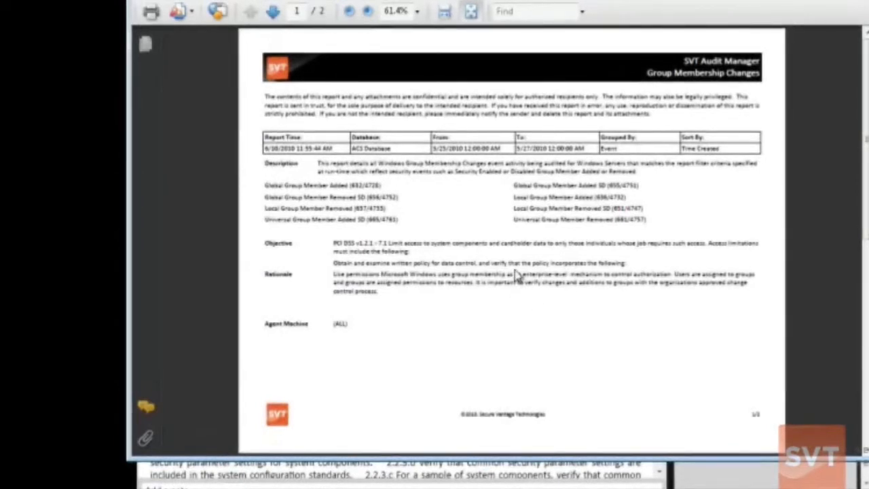
Examine the audited group membership events, the PCI DSS objective and the agent machine on the report's first page
drag(257, 183, 647, 218)
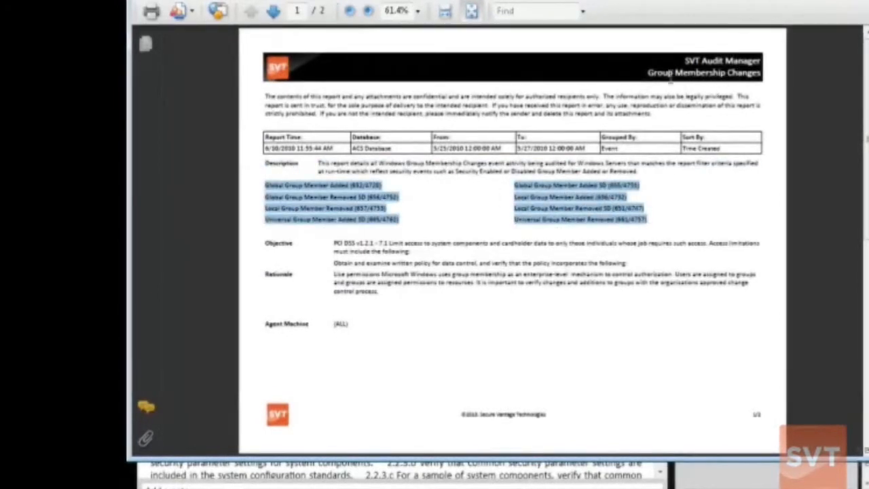
click(692, 226)
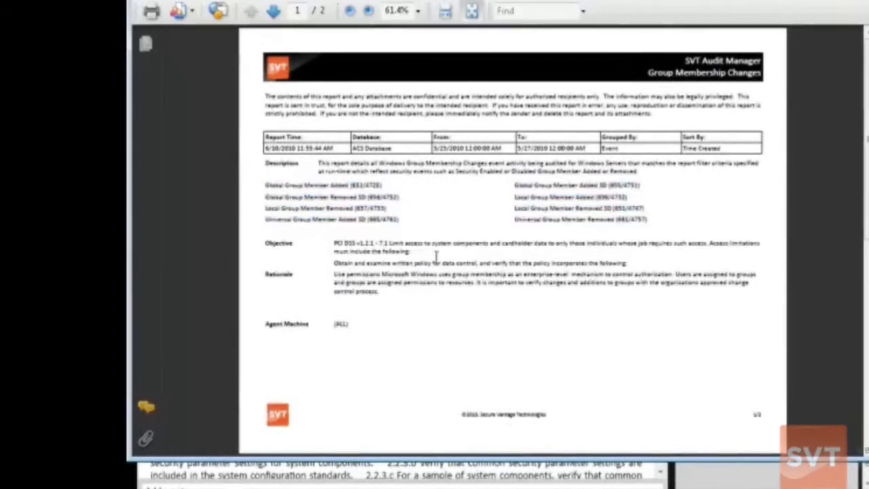
drag(416, 254, 337, 248)
click(389, 252)
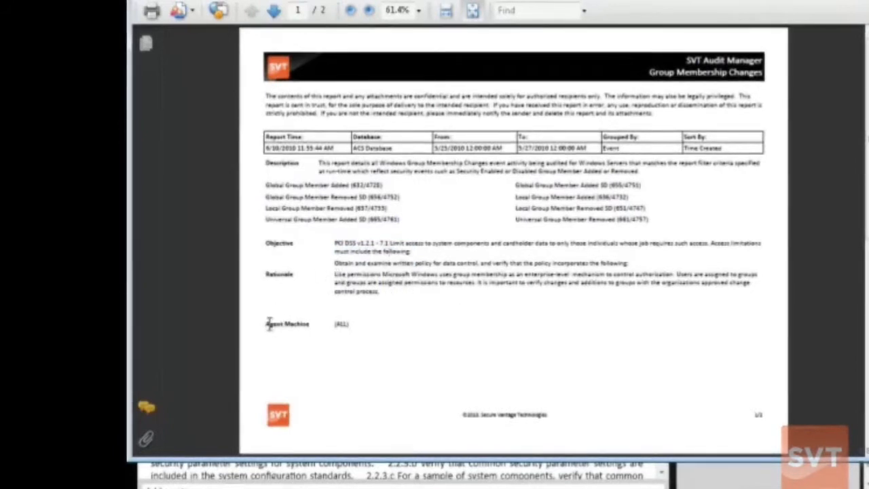
drag(307, 325, 322, 326)
click(352, 330)
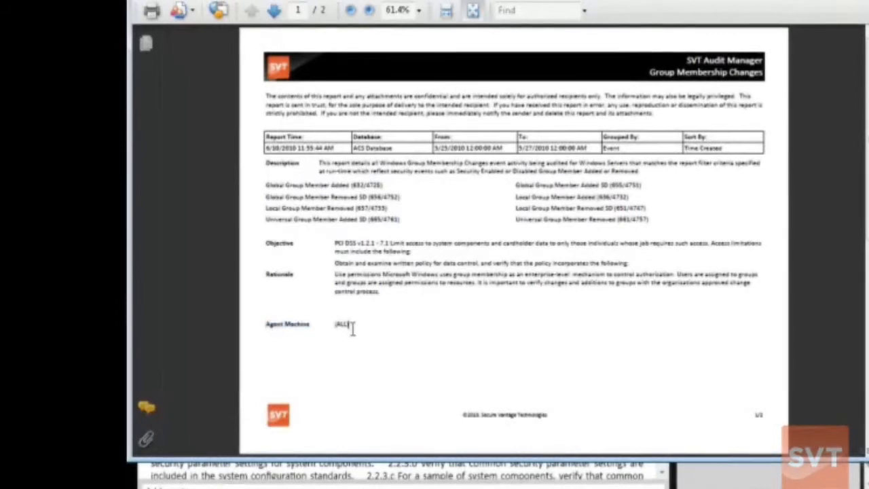